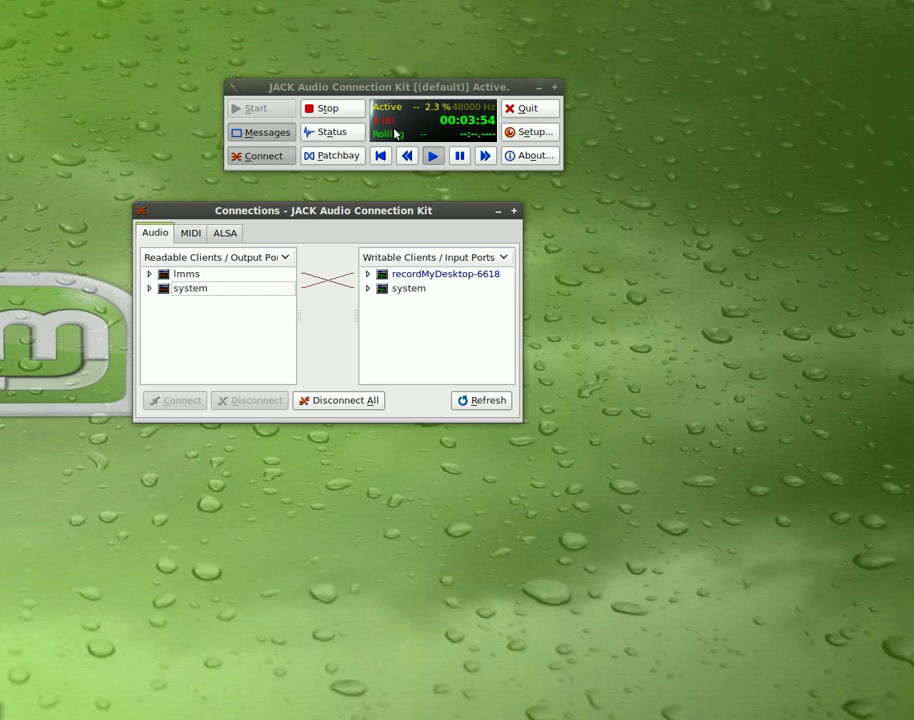
Step: Bring the LMMS project window in front of QjackCtl with Alt+Tab
key(alt+Tab)
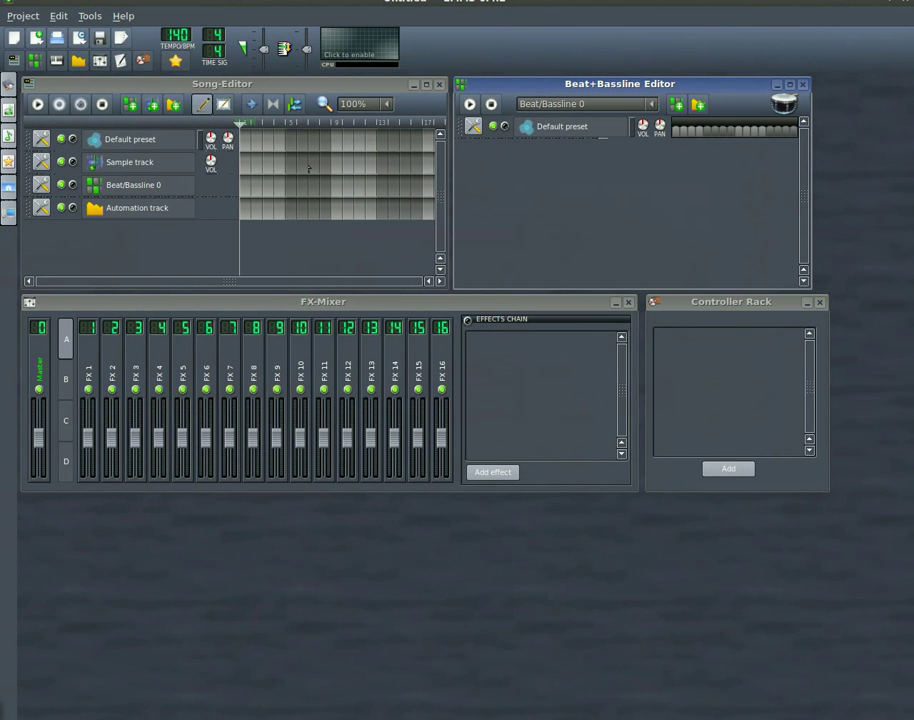
Step: Expand the instruments samples folder and add piano02.ogg as a Beat+Bassline track
click(8, 138)
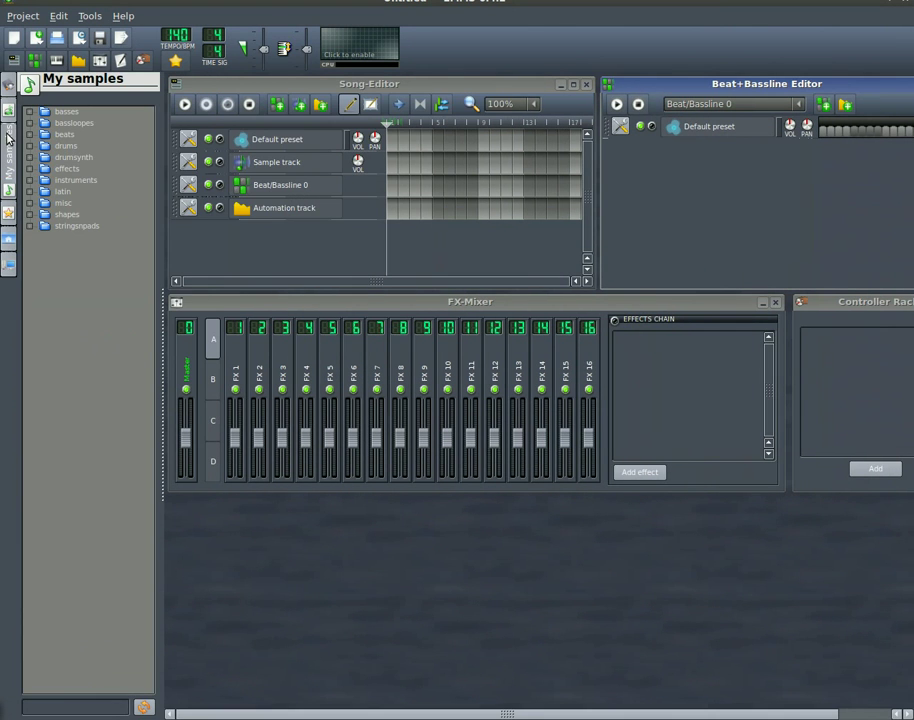
double_click(72, 181)
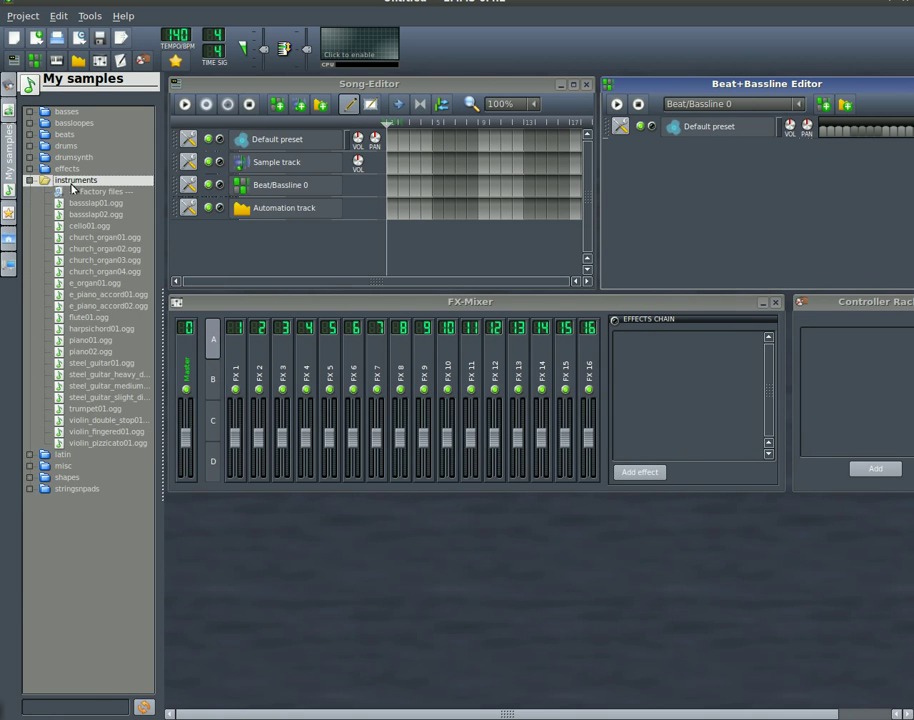
click(92, 352)
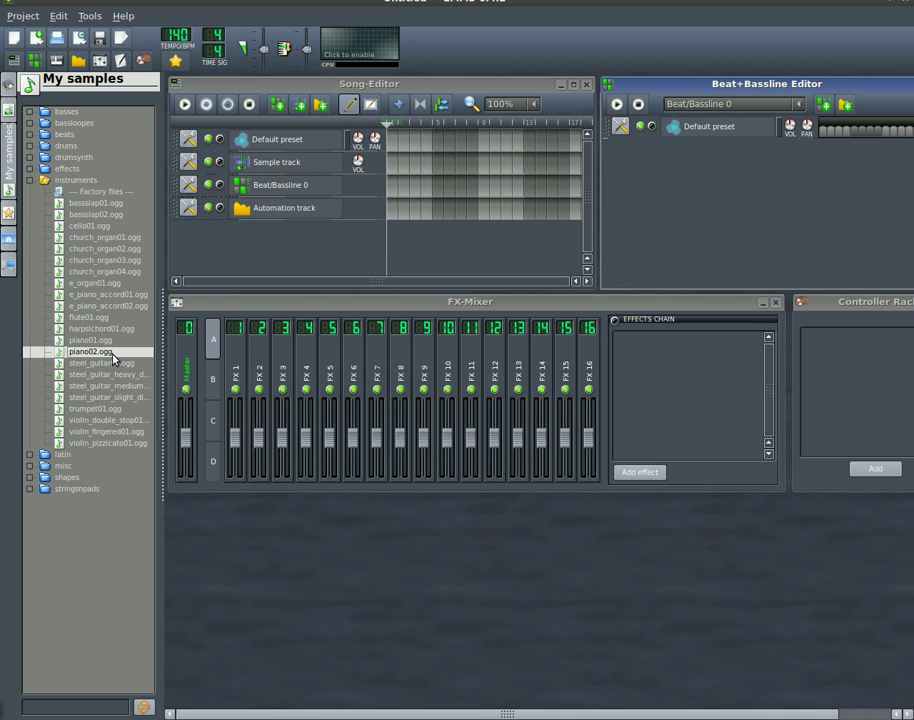
drag(84, 360, 680, 165)
Step: Draw one short note just above C3 in the piano02.ogg pattern's Piano-Roll
right_click(823, 155)
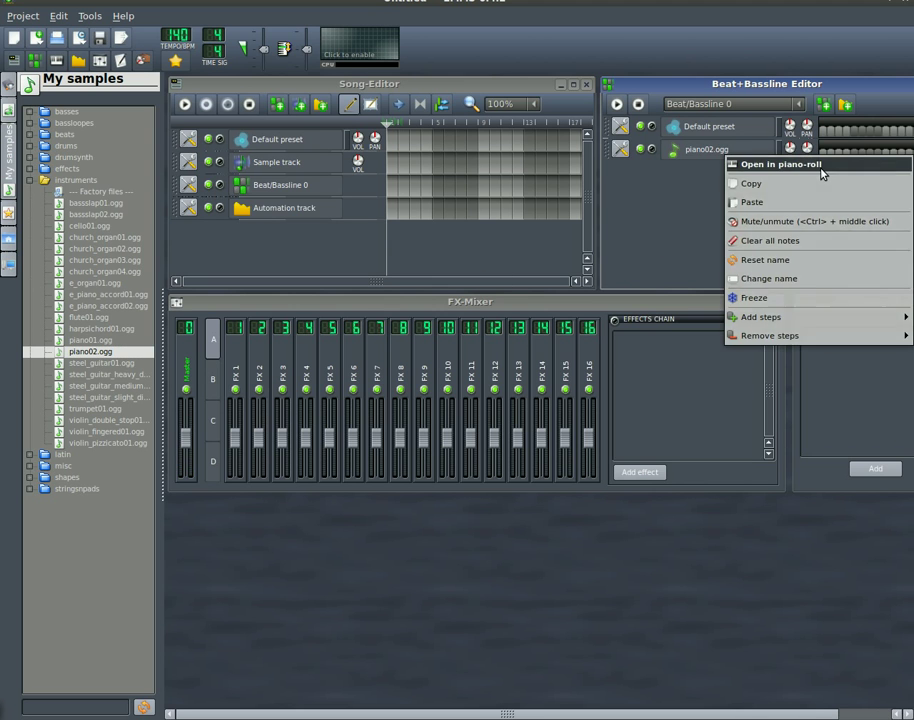
click(823, 164)
click(238, 358)
drag(253, 371, 307, 413)
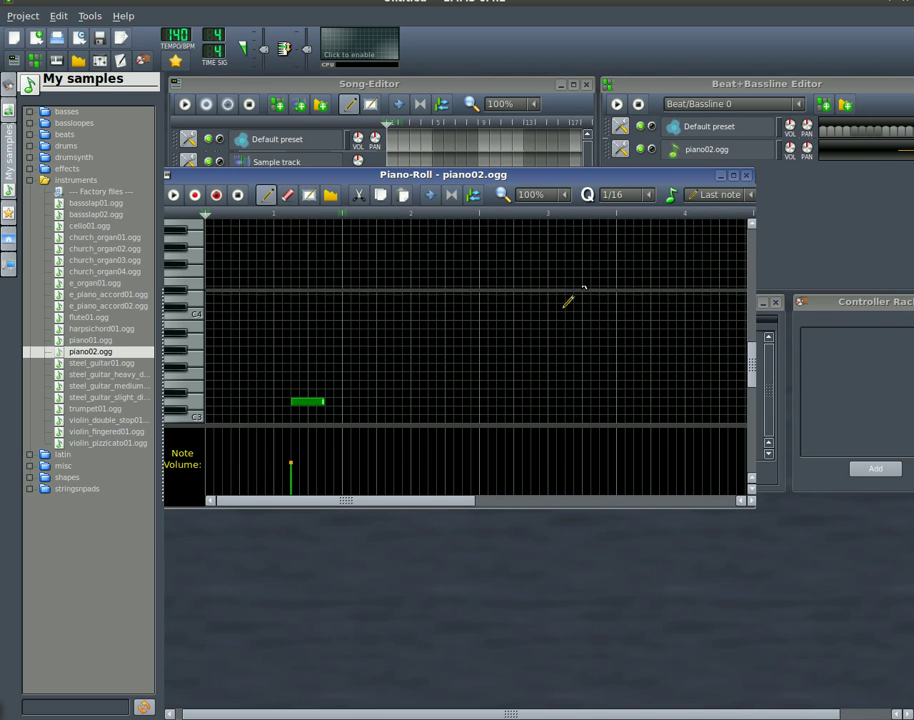
Step: Close the Piano-Roll and remove the piano02.ogg track
click(746, 176)
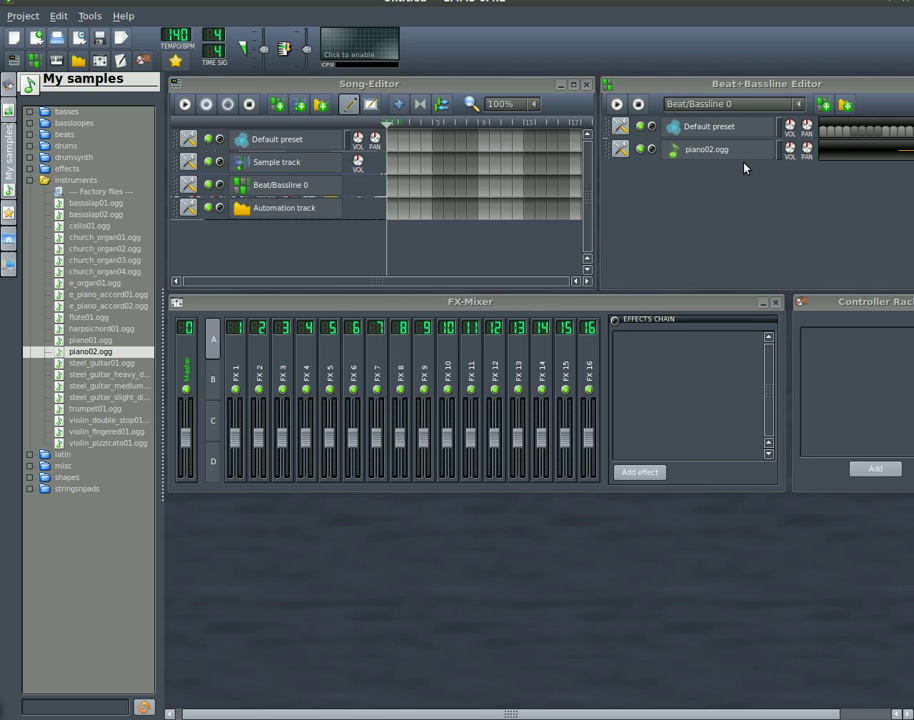
click(621, 151)
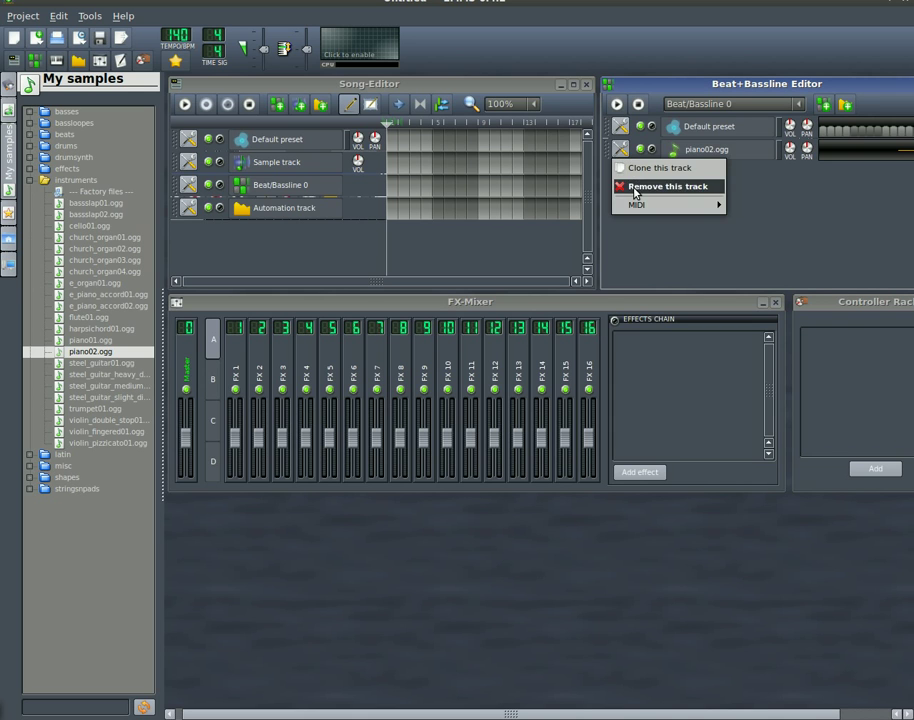
click(634, 186)
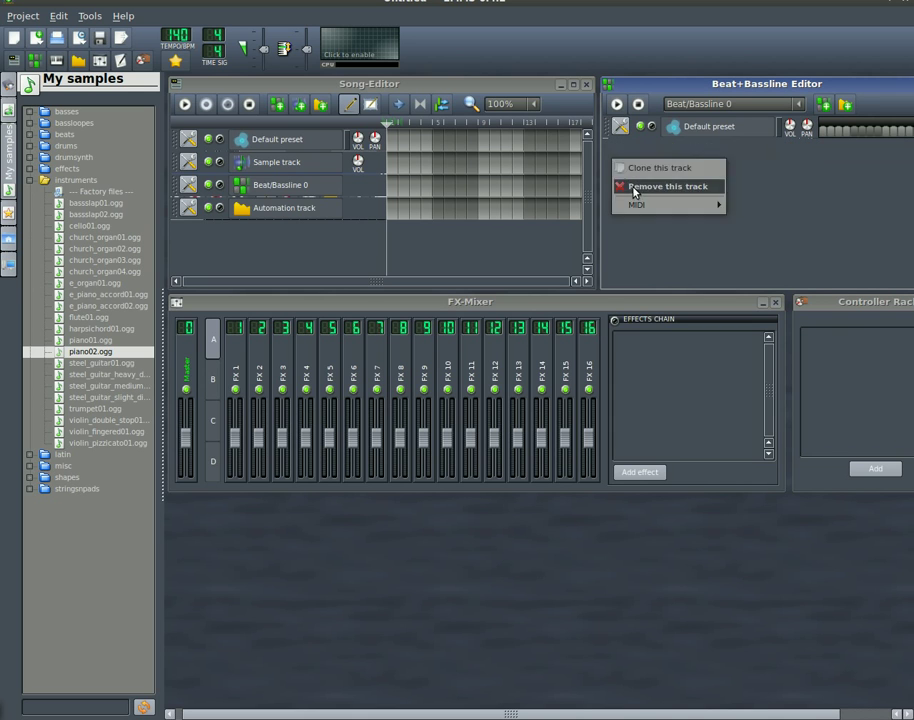
Step: Show the Instrument plugins list briefly, then collapse the side panel
click(9, 80)
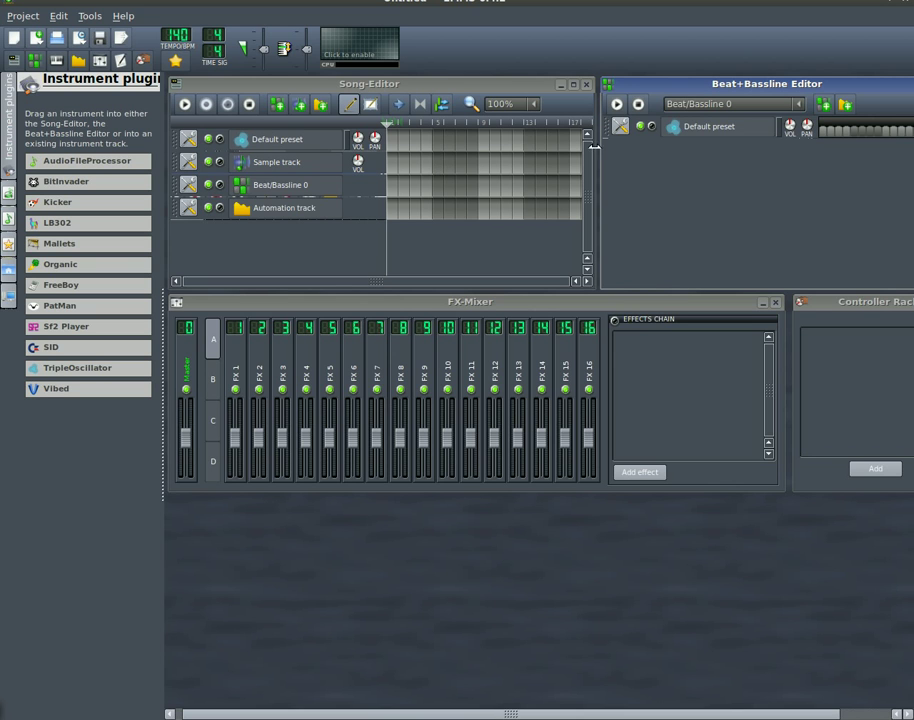
click(10, 133)
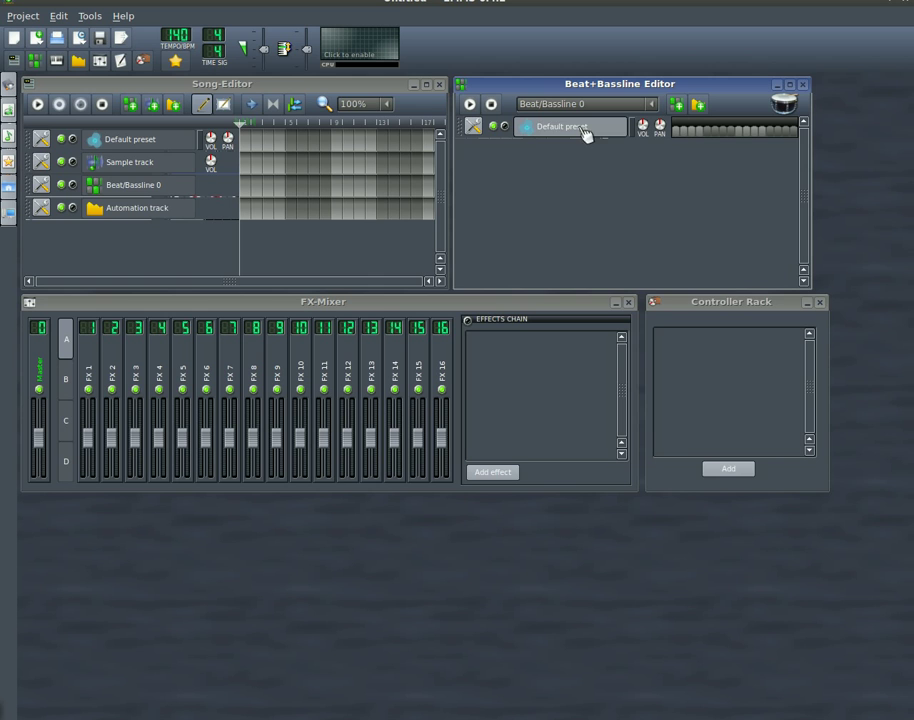
Step: Open the Default preset's Triple Oscillator, play its keyboard, and check the MIDI Input submenu
click(555, 139)
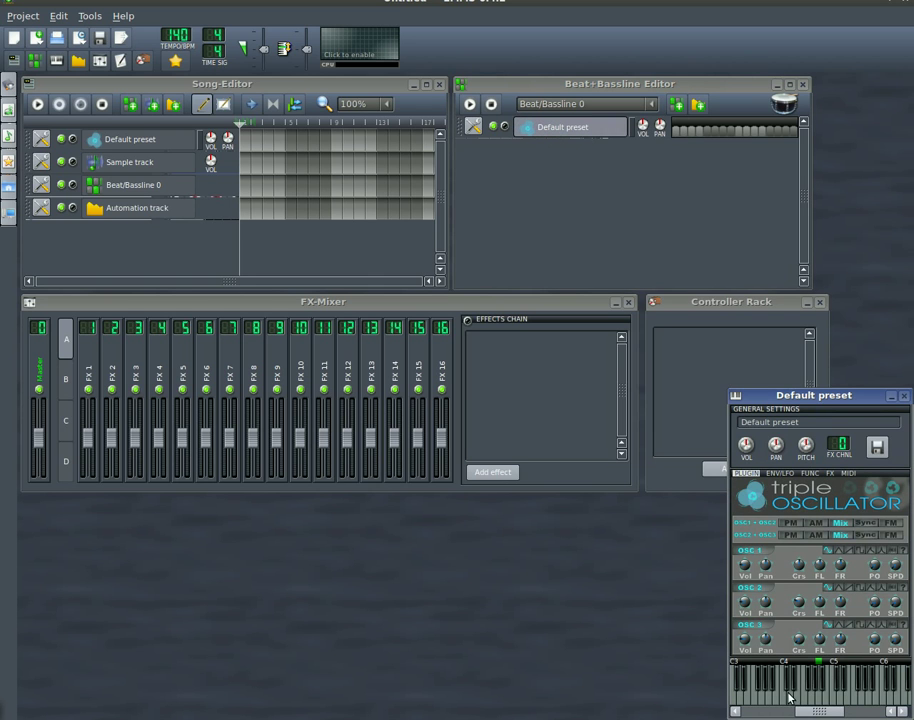
drag(804, 703, 758, 698)
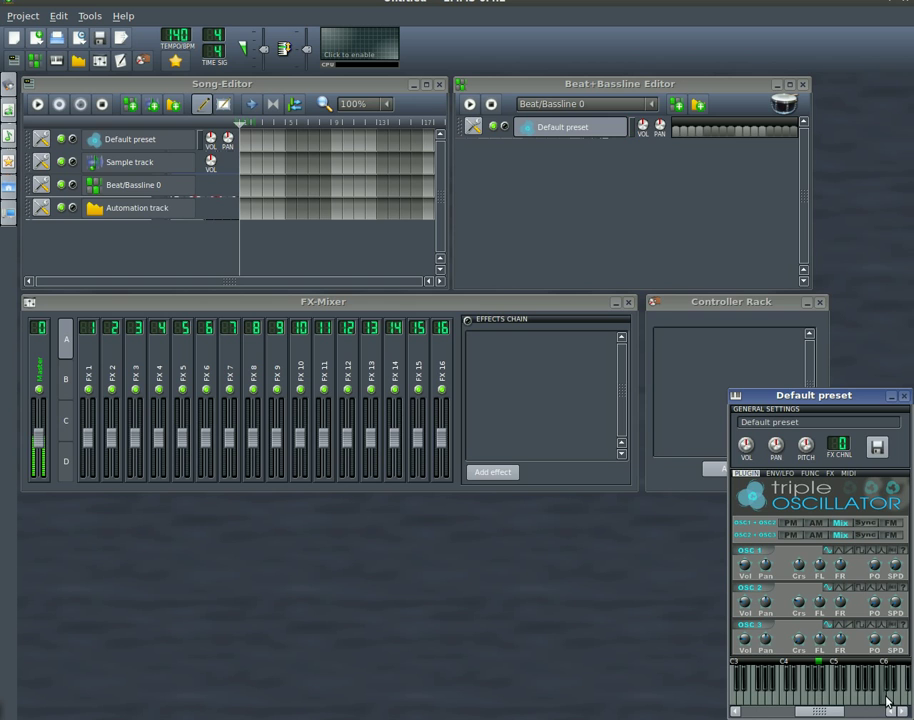
click(473, 128)
mouse_move(540, 182)
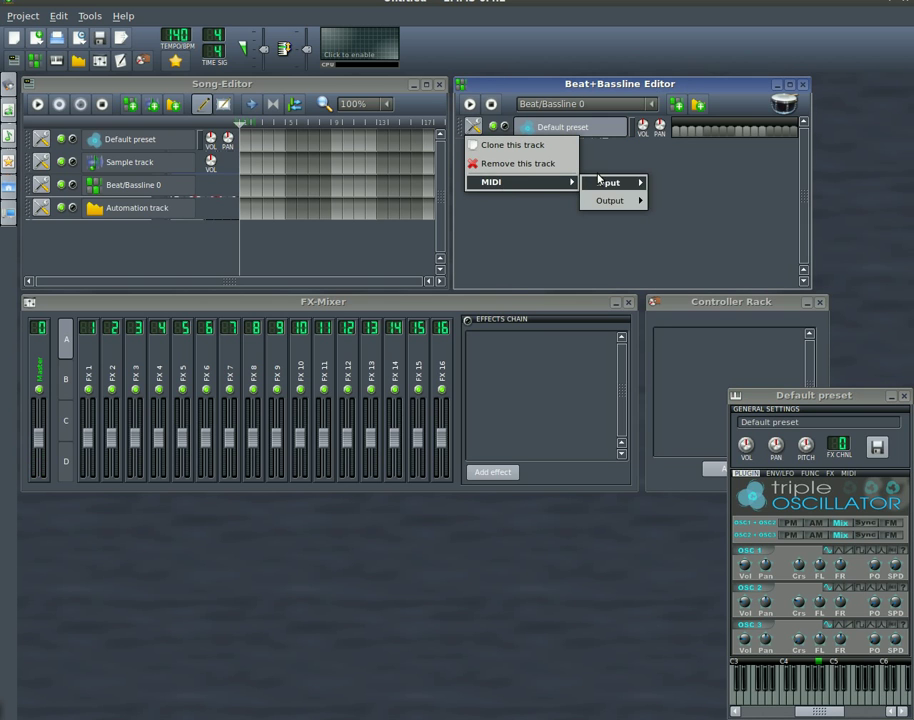
mouse_move(598, 182)
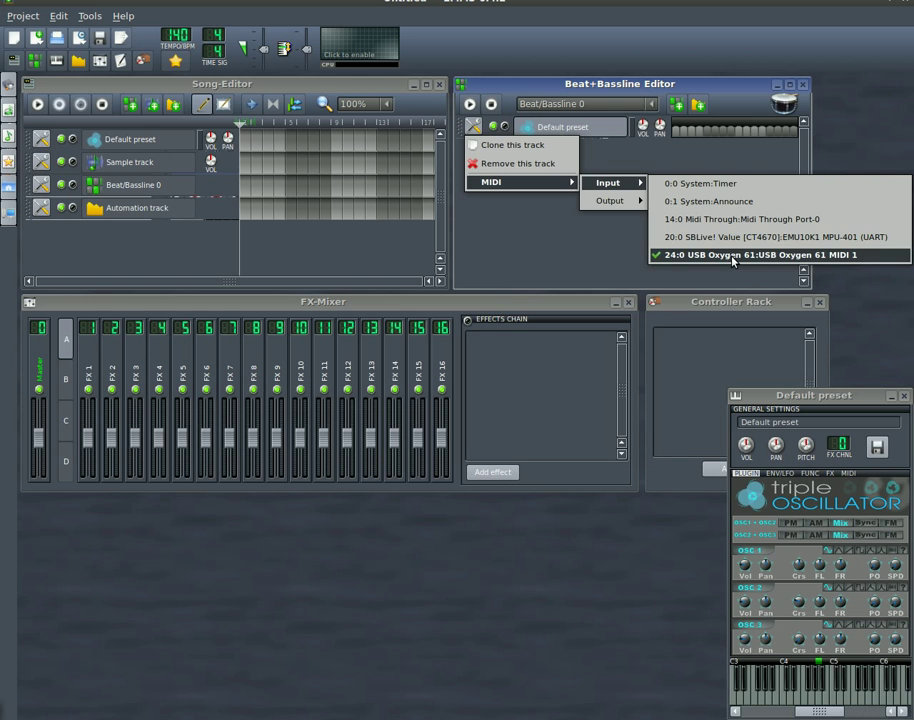
click(530, 273)
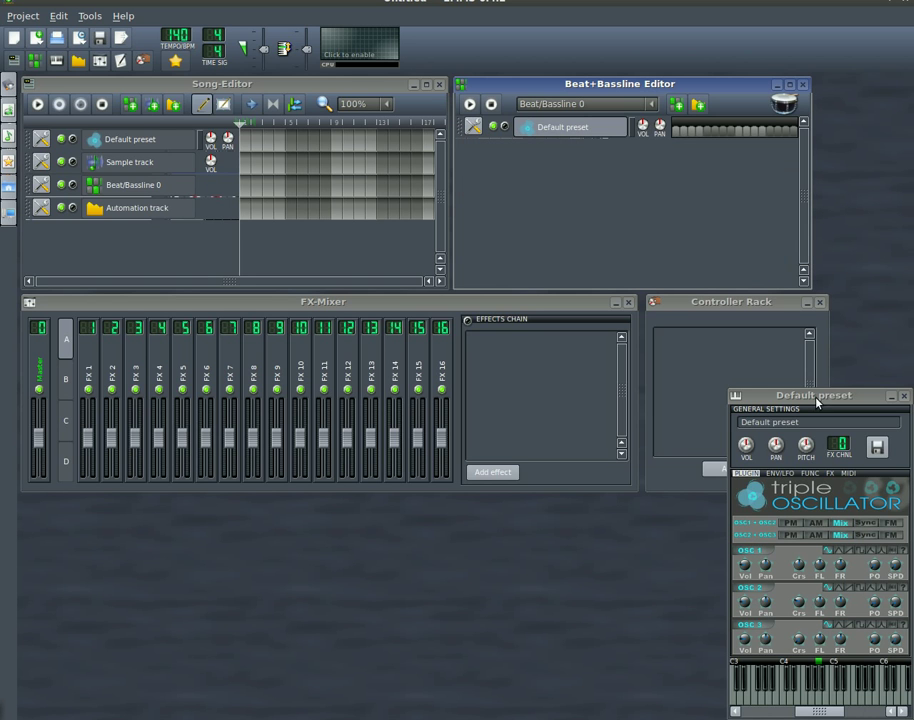
Step: Centre the Triple Oscillator window and, after trying Mix, FM and Sync, set both pairs to PM
drag(816, 402, 545, 313)
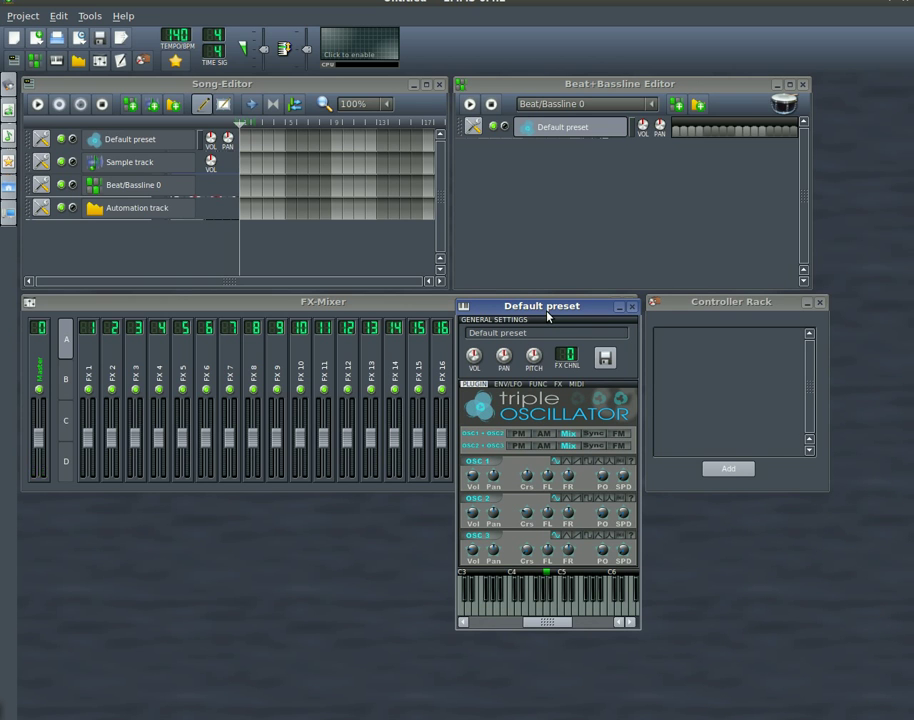
drag(548, 316, 451, 255)
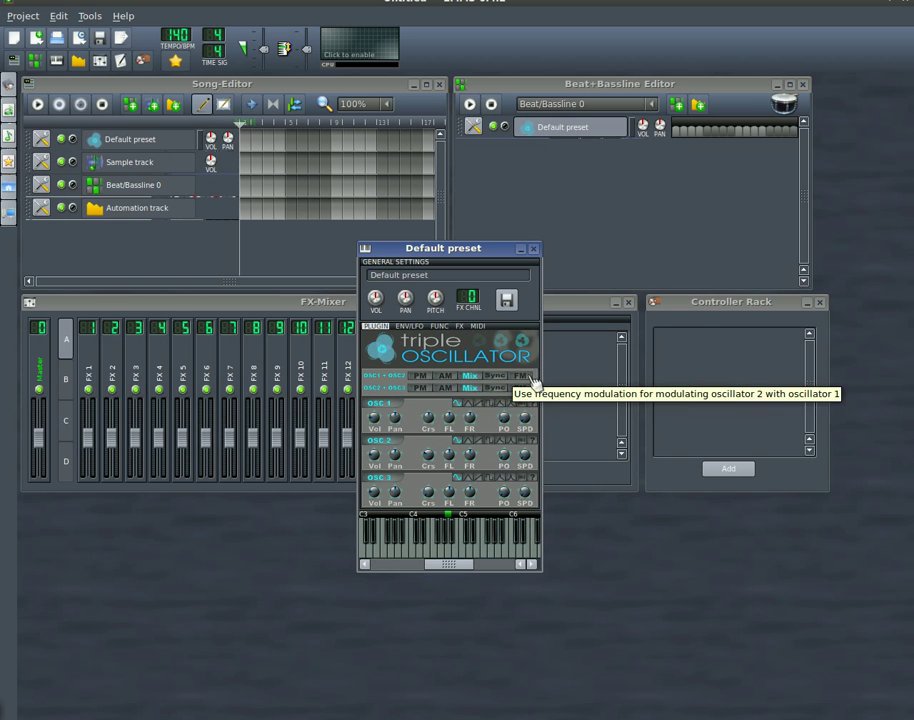
click(419, 377)
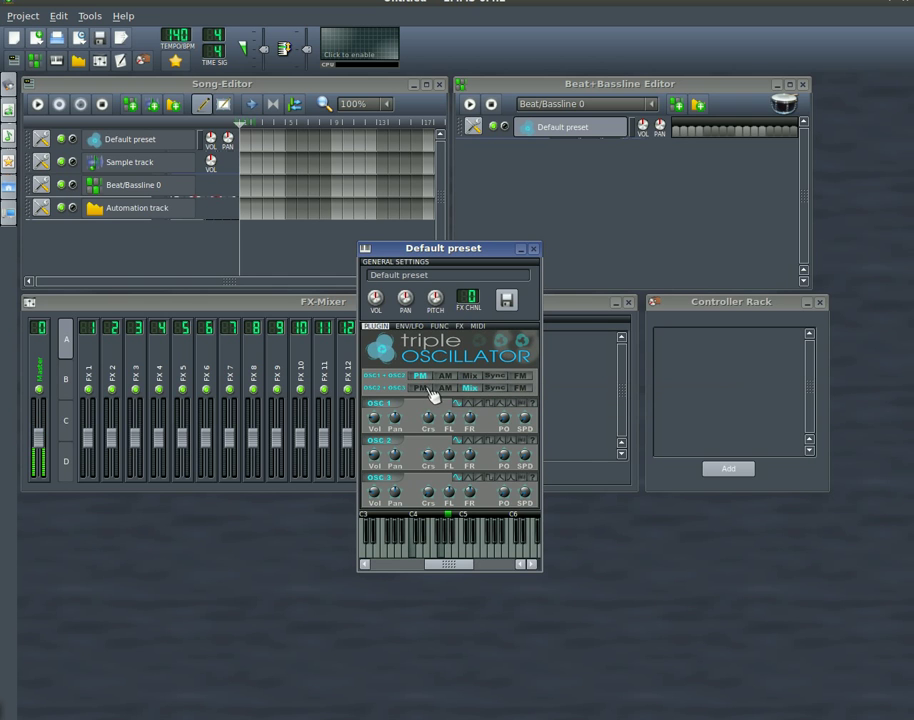
click(425, 389)
click(473, 390)
click(522, 379)
click(497, 389)
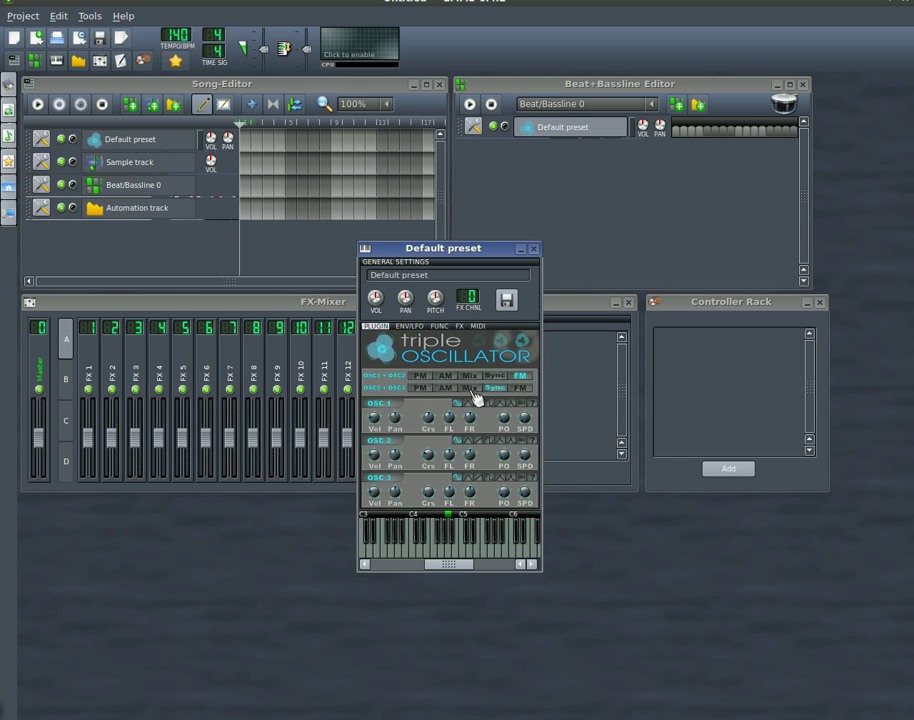
click(420, 375)
click(422, 389)
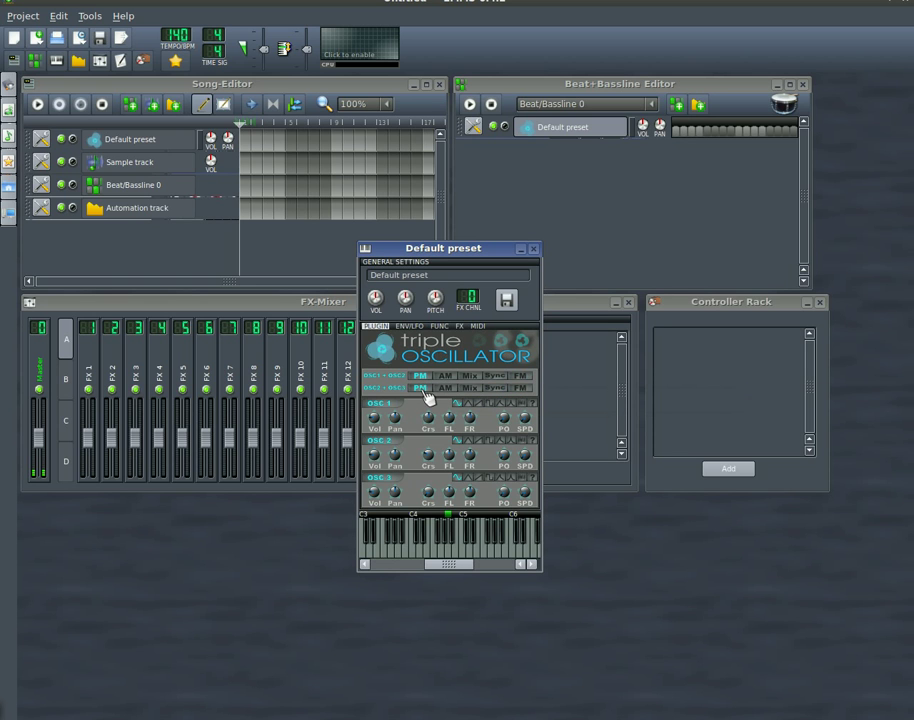
Step: Try other waveforms on OSC 1 and 2, return both to sine, and set OSC 1 coarse to 5 semitones
click(490, 404)
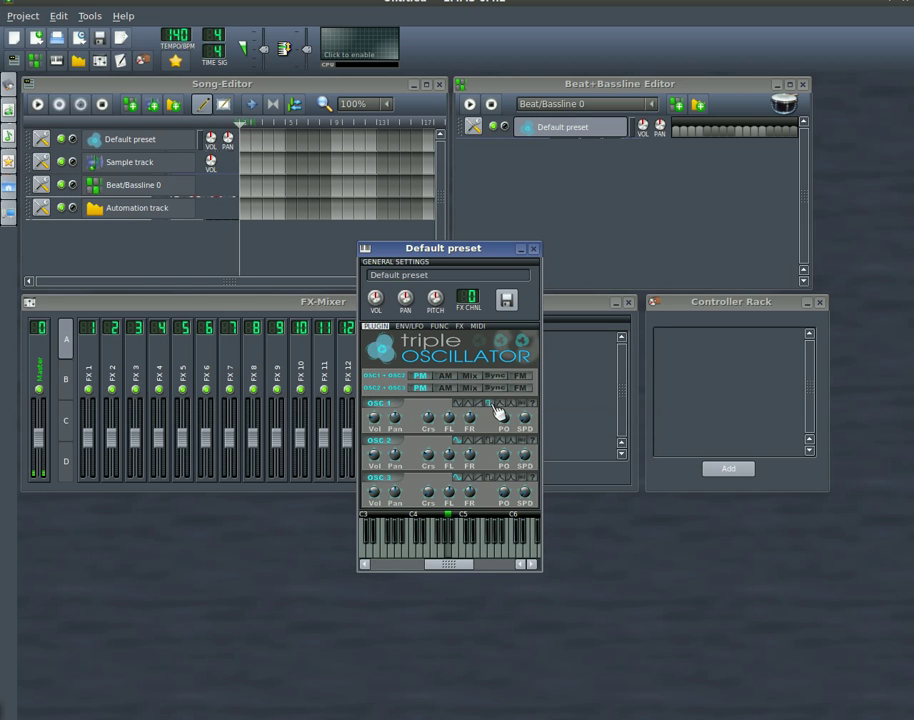
click(518, 404)
click(489, 440)
click(505, 441)
click(459, 441)
click(457, 405)
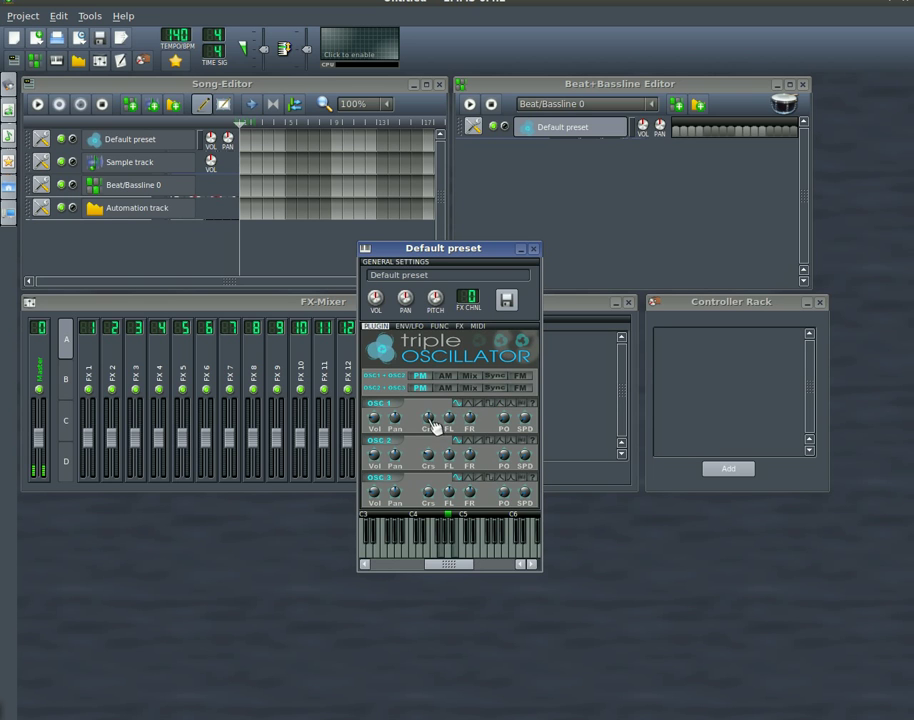
mouse_move(428, 417)
mouse_down()
mouse_move(428, 400)
mouse_move(428, 440)
mouse_up()
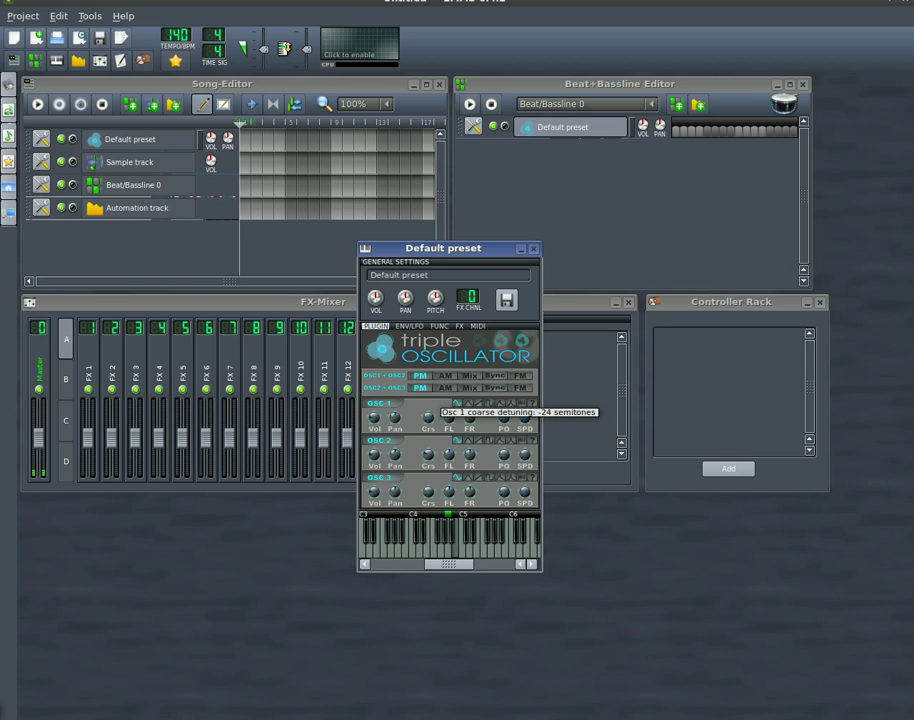
Step: Connect OSC 1's coarse detuning knob to the USB Oxygen 61 MIDI controller
right_click(428, 419)
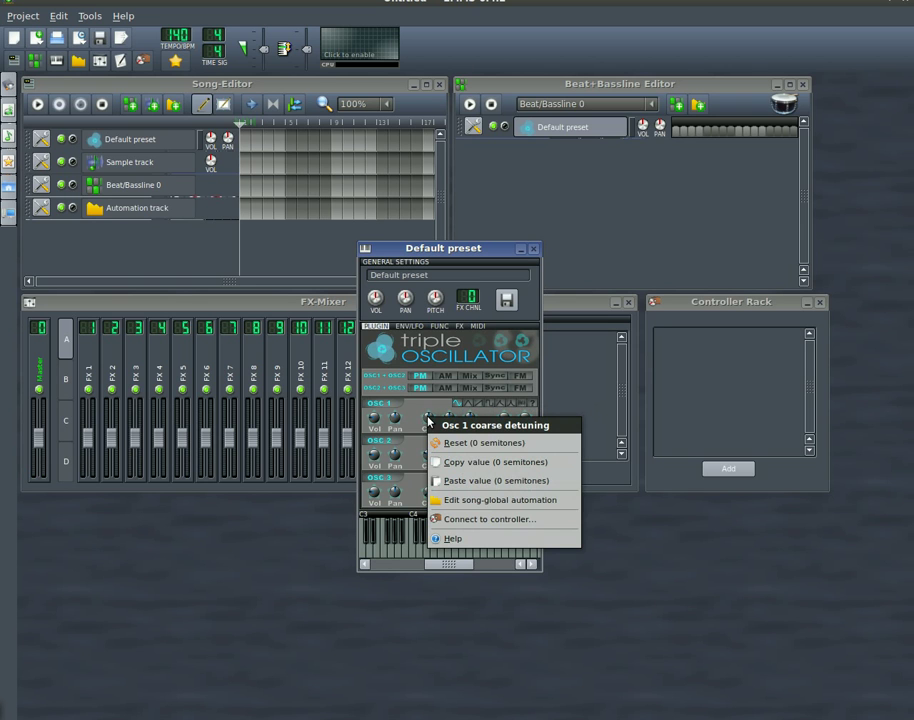
click(505, 526)
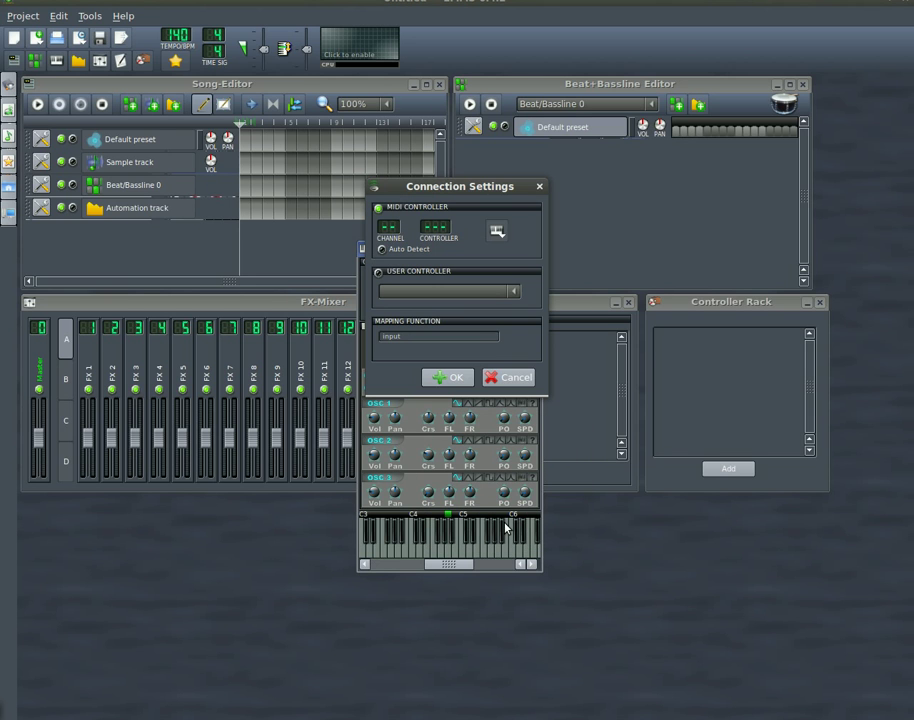
click(498, 232)
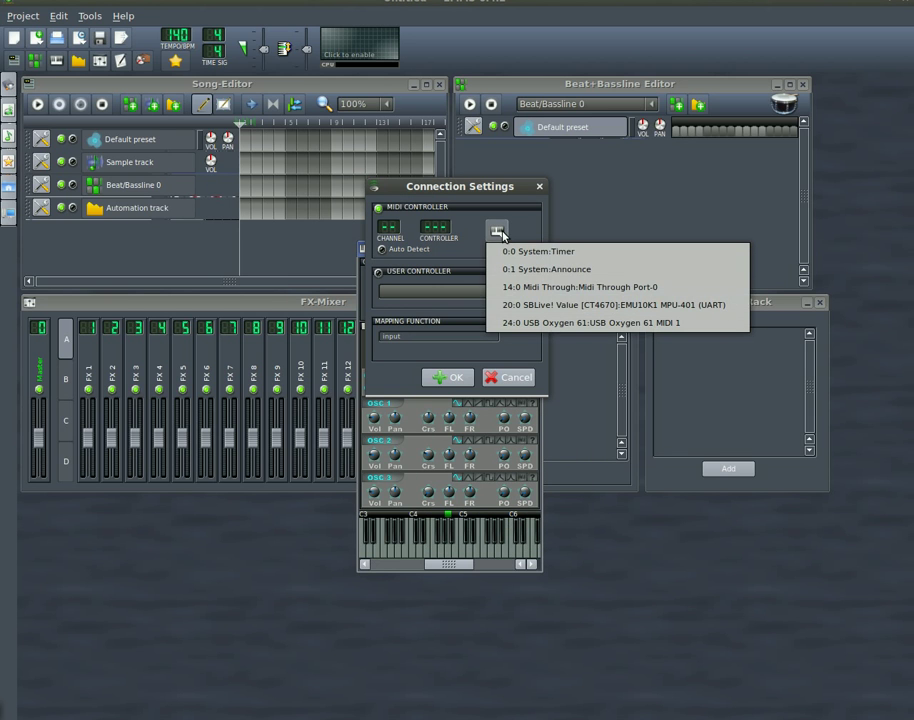
click(557, 323)
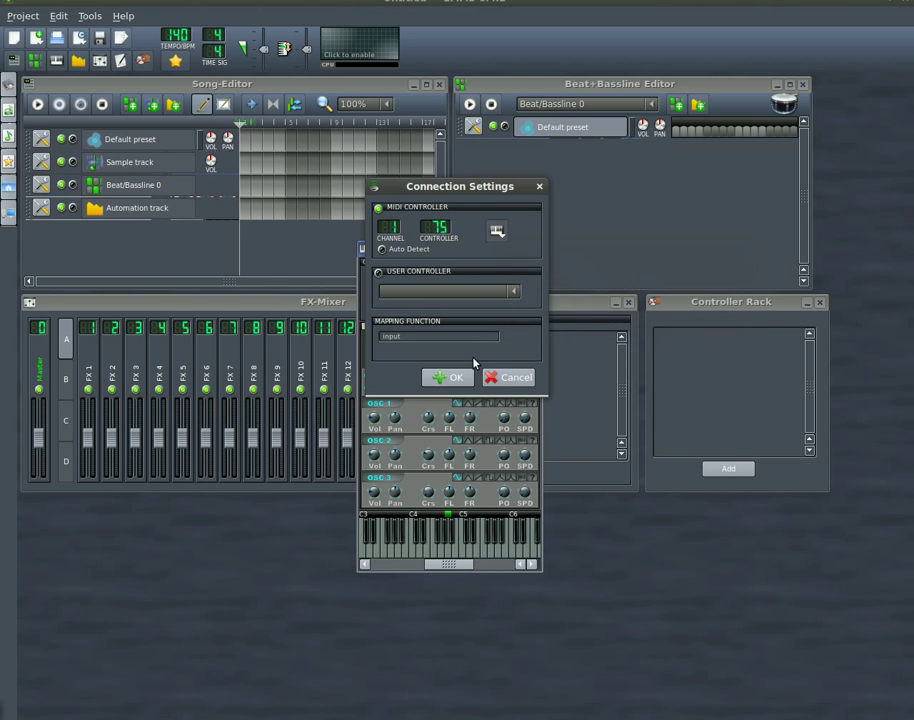
click(450, 377)
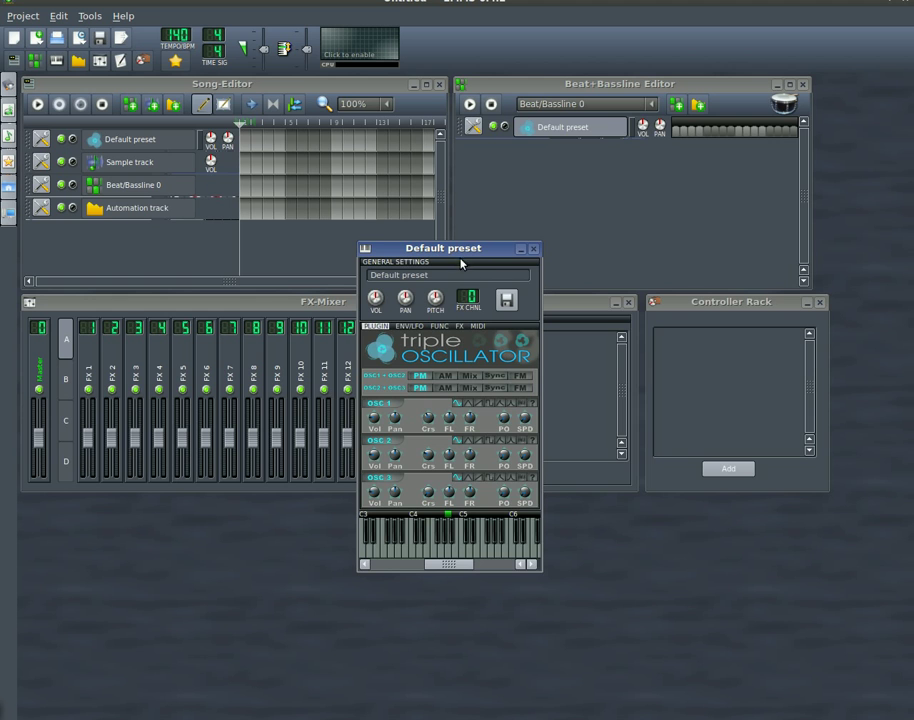
Step: Add a BitInvader track to the Beat+Bassline and swap the first instrument to BitInvader
drag(461, 263, 566, 202)
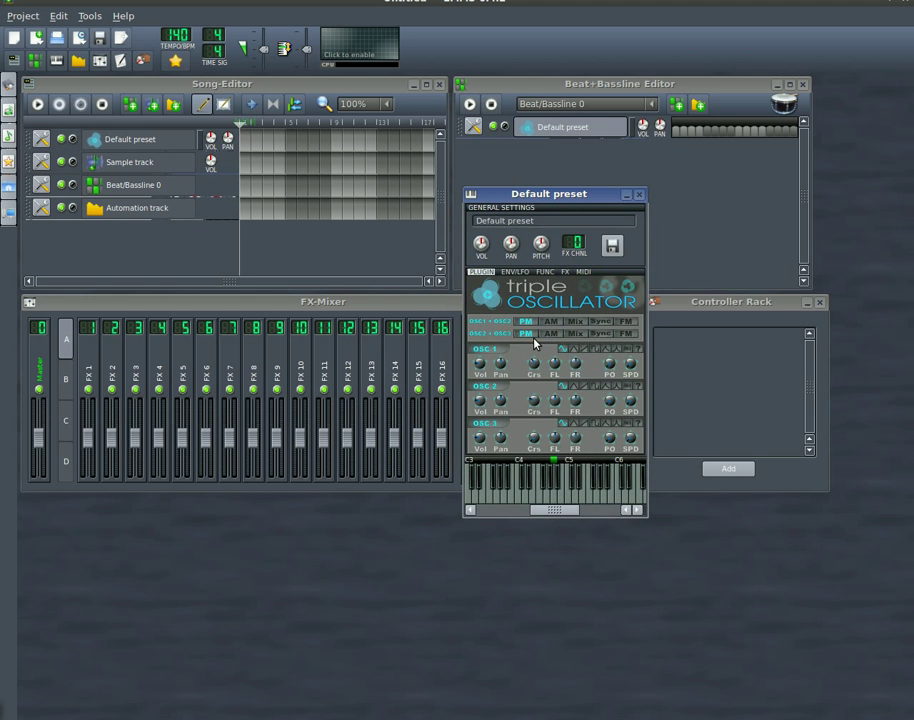
click(595, 349)
click(9, 80)
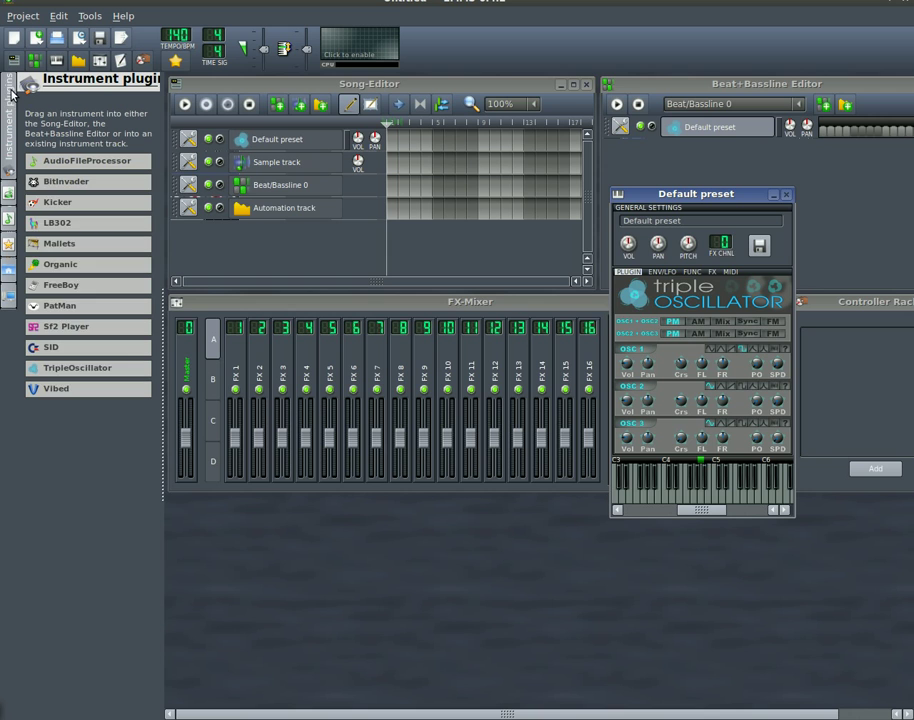
drag(70, 192, 705, 150)
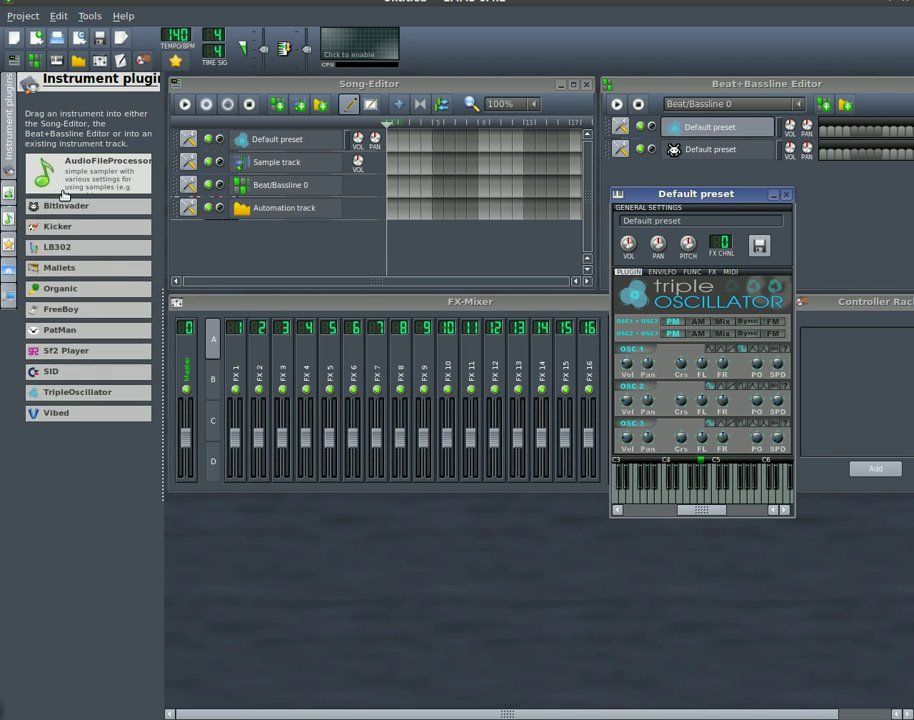
drag(78, 200, 712, 386)
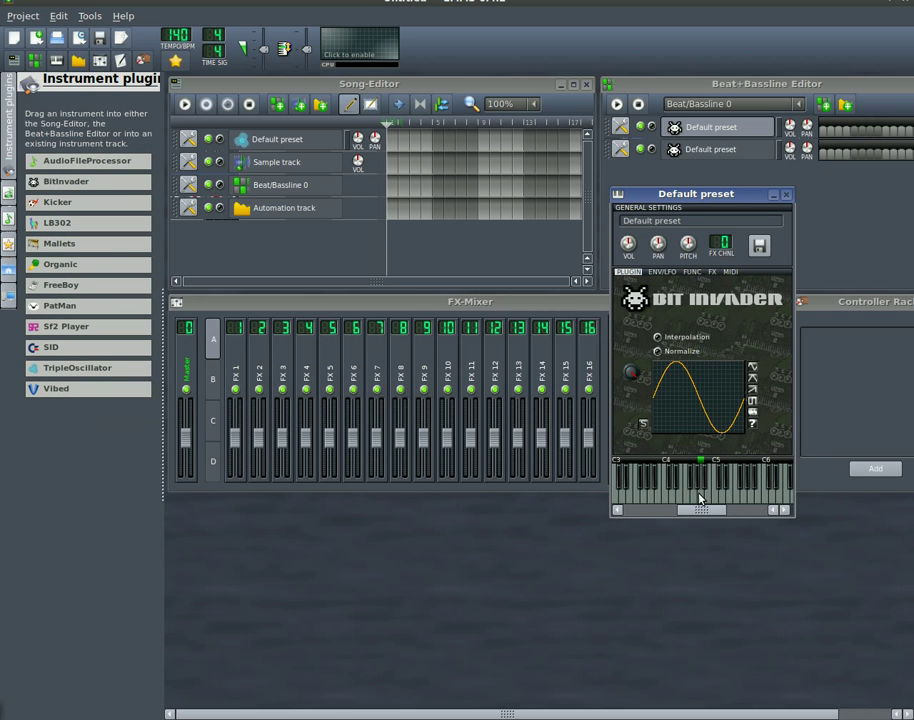
Step: Redraw the BitInvader waveform from a sine into a jagged shape with a spike
click(700, 497)
mouse_move(665, 386)
mouse_down()
mouse_move(690, 385)
mouse_move(712, 420)
mouse_move(728, 398)
mouse_move(700, 430)
mouse_move(690, 400)
mouse_move(706, 368)
mouse_move(690, 400)
mouse_move(700, 410)
mouse_move(637, 422)
mouse_up()
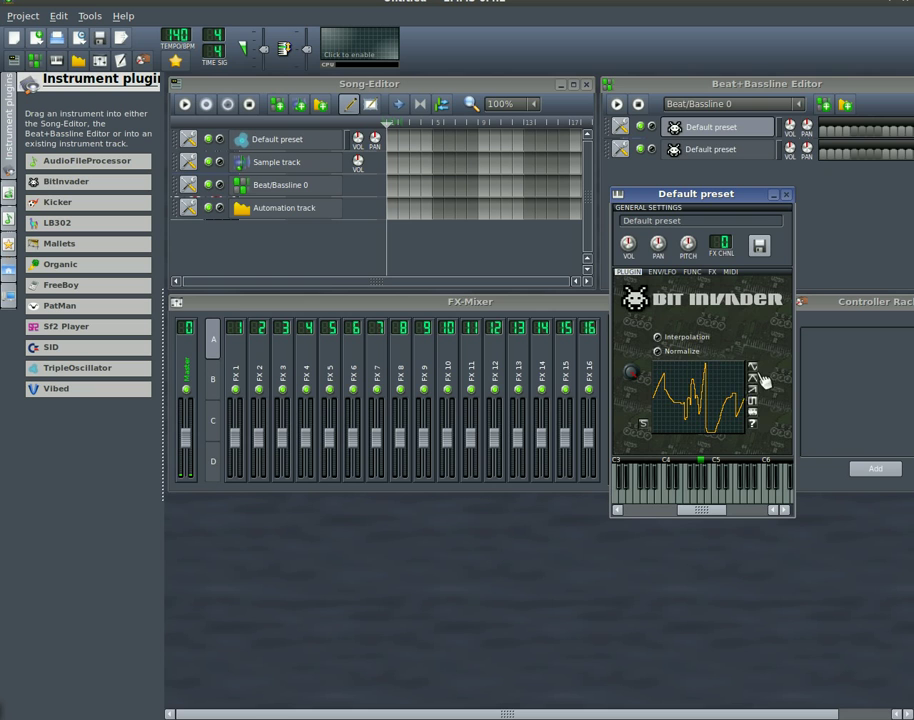
mouse_move(722, 425)
mouse_down()
mouse_move(736, 373)
mouse_move(656, 405)
mouse_up()
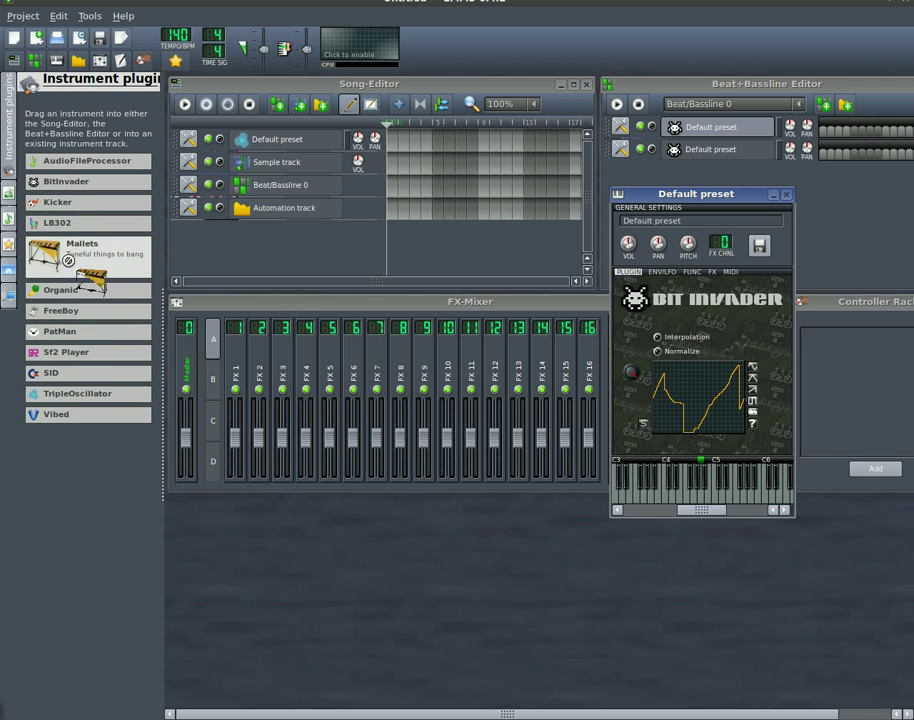
Step: Swap the instrument to Mallets and step through the Reso and Wood2 presets to Tubular Bells
drag(68, 261, 712, 415)
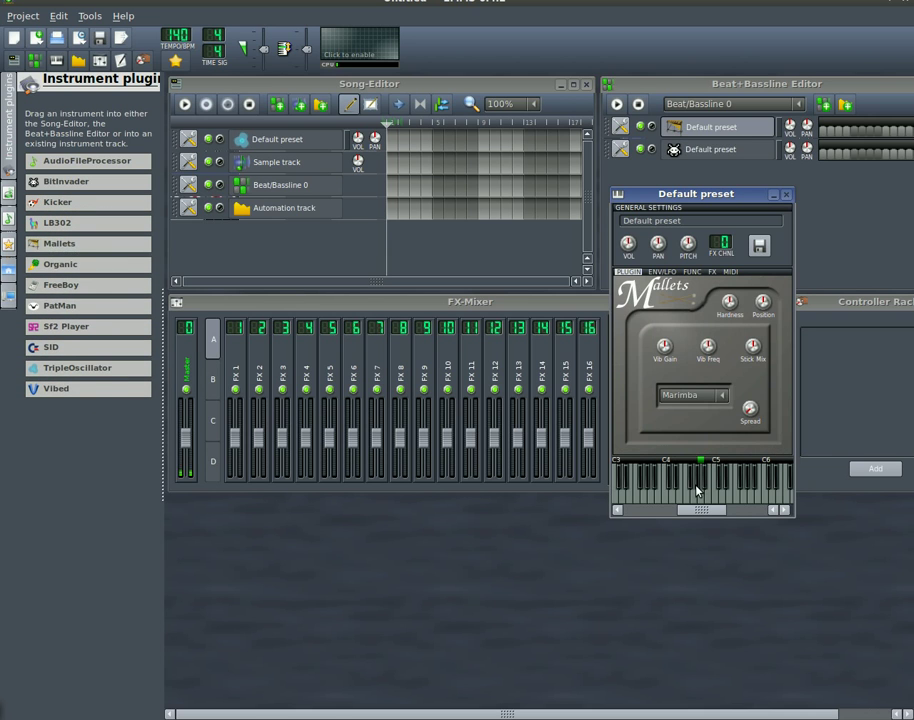
click(700, 395)
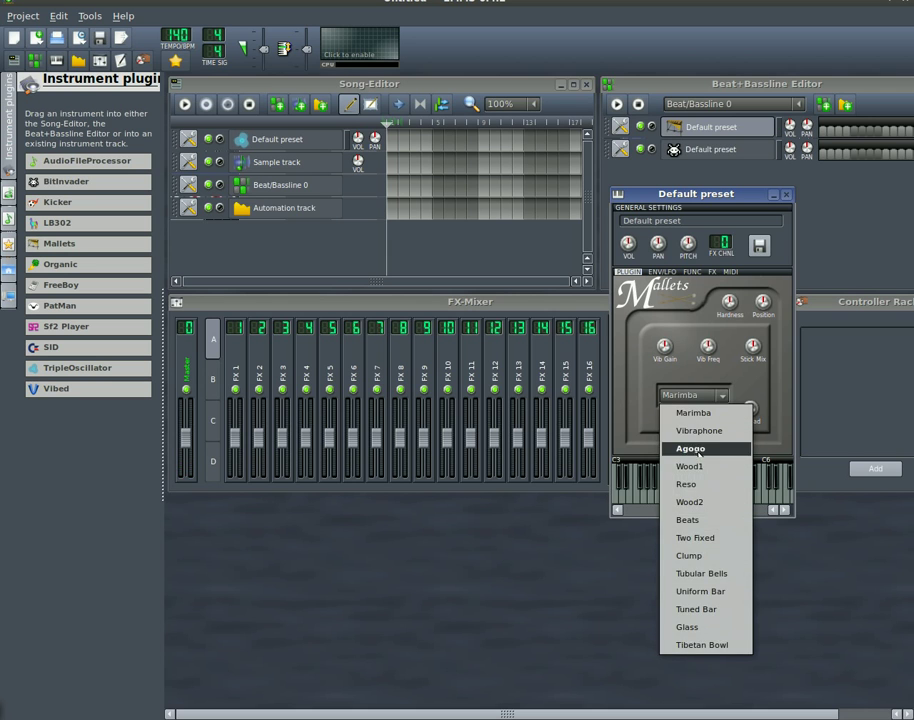
click(704, 488)
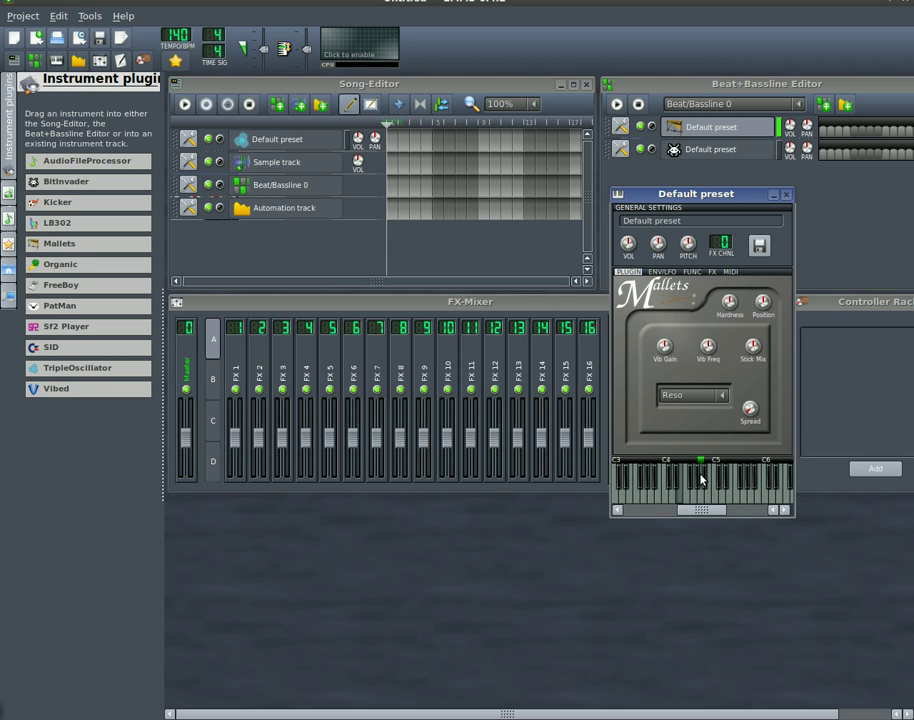
click(718, 400)
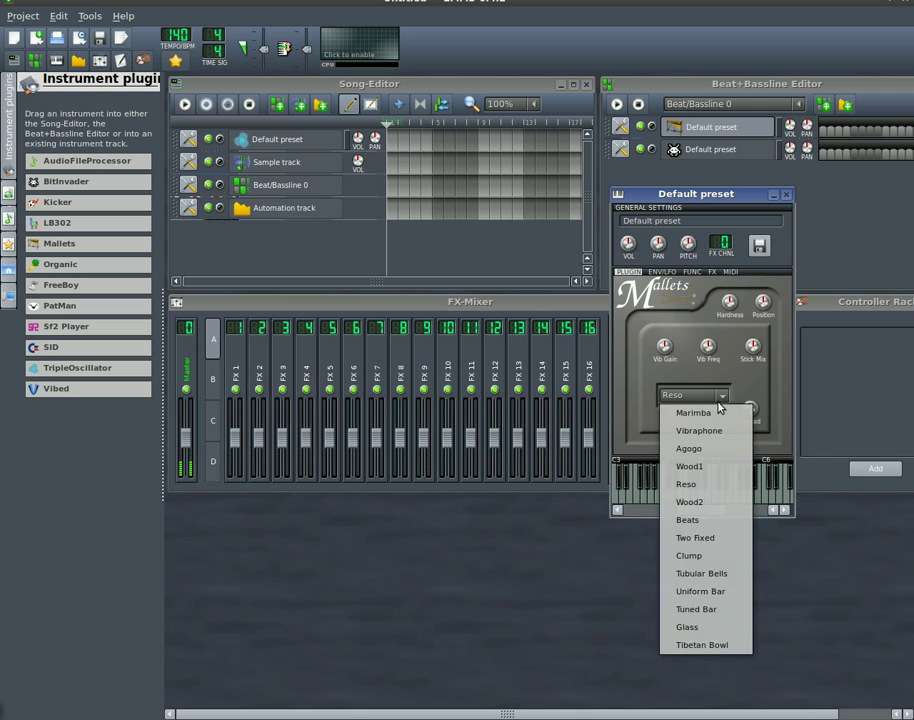
click(690, 502)
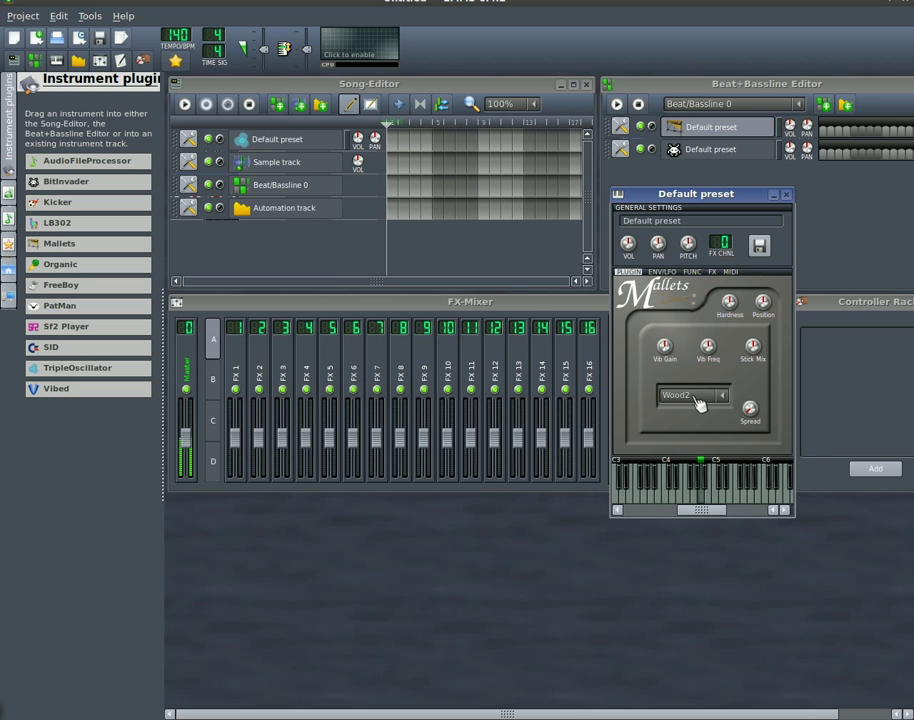
scroll(698, 403, down, 1)
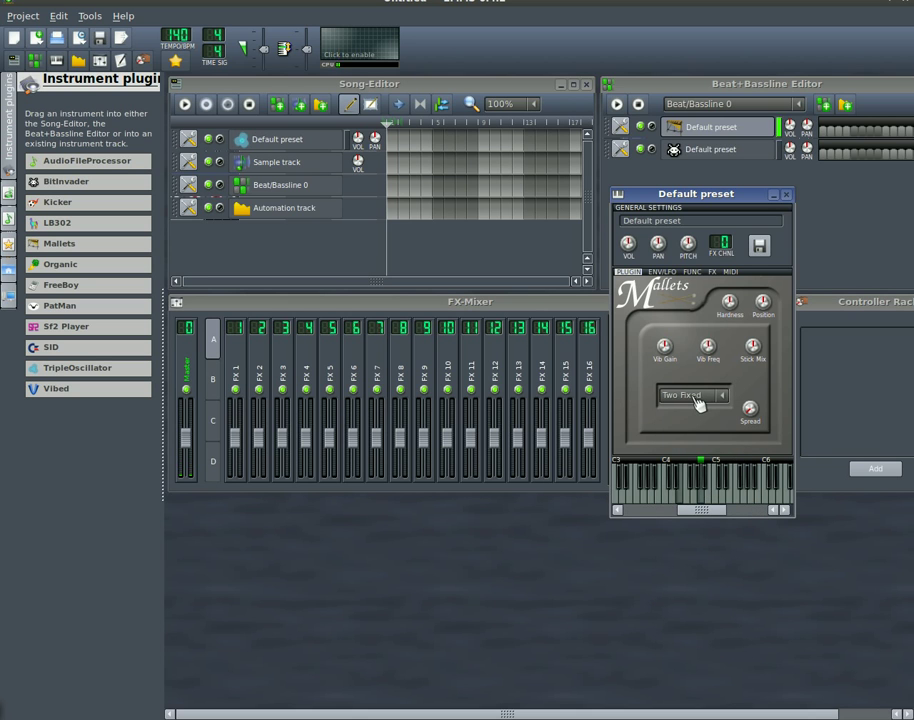
scroll(698, 403, down, 2)
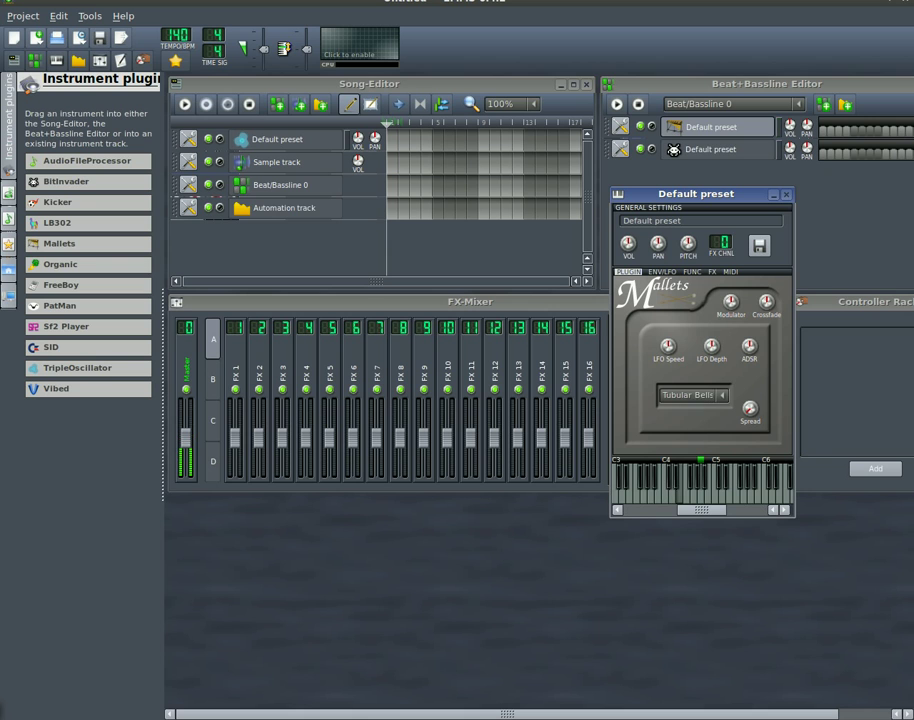
Step: Swap the instrument to FreeBoy, check WPD, SSL and Bass, and lower Treble from 200 to 122
mouse_move(66, 302)
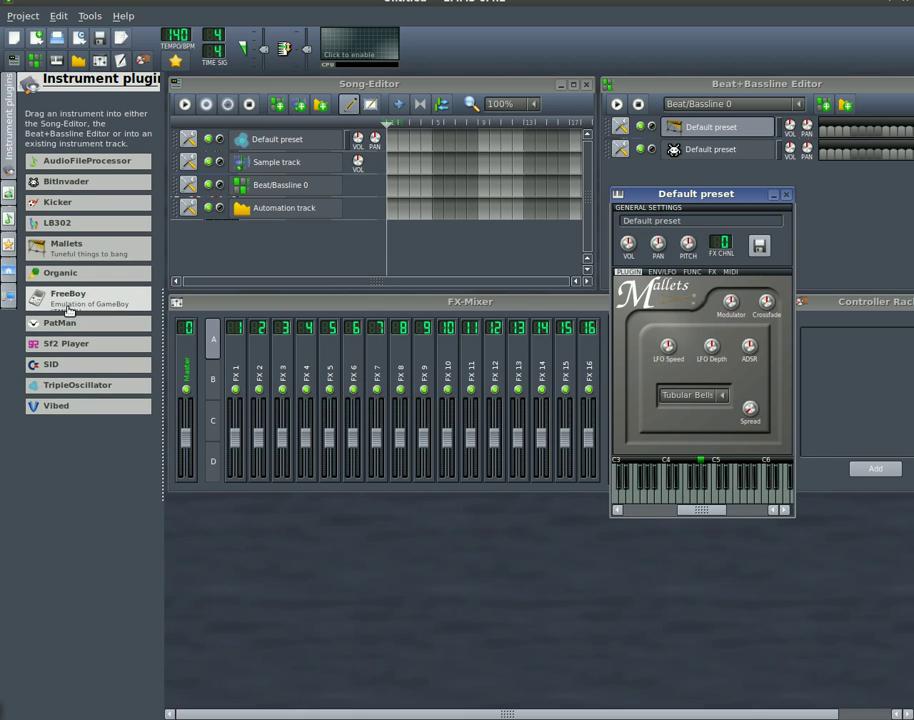
drag(62, 300, 686, 382)
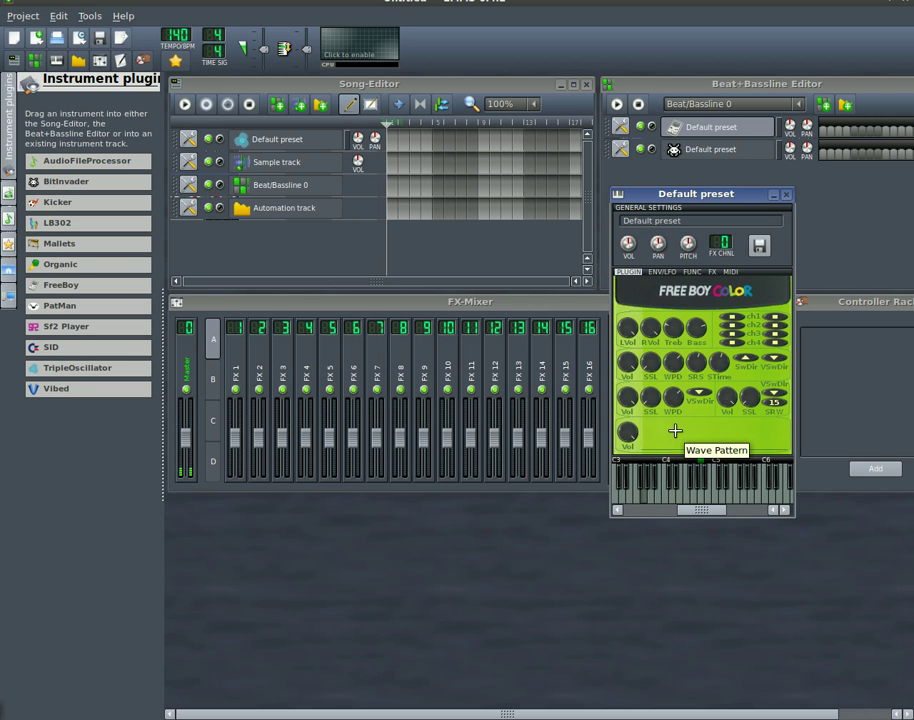
click(673, 362)
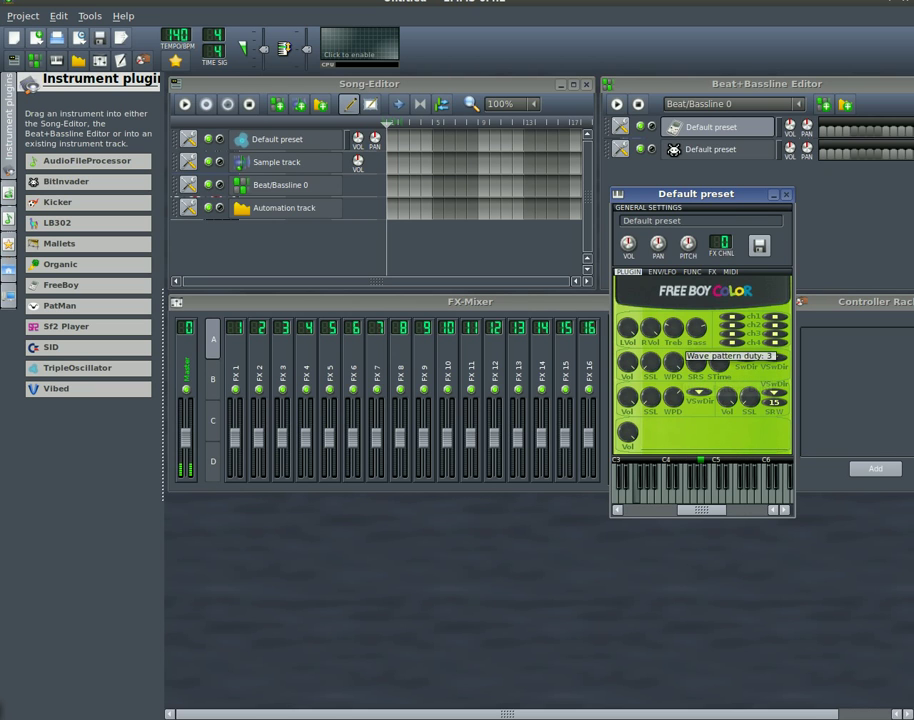
click(652, 399)
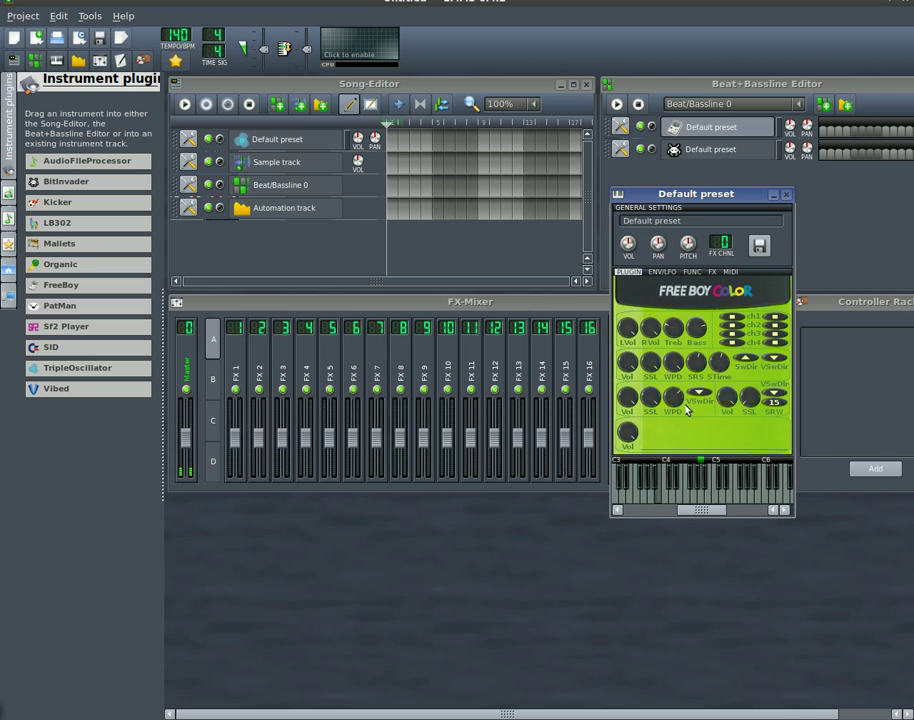
click(697, 329)
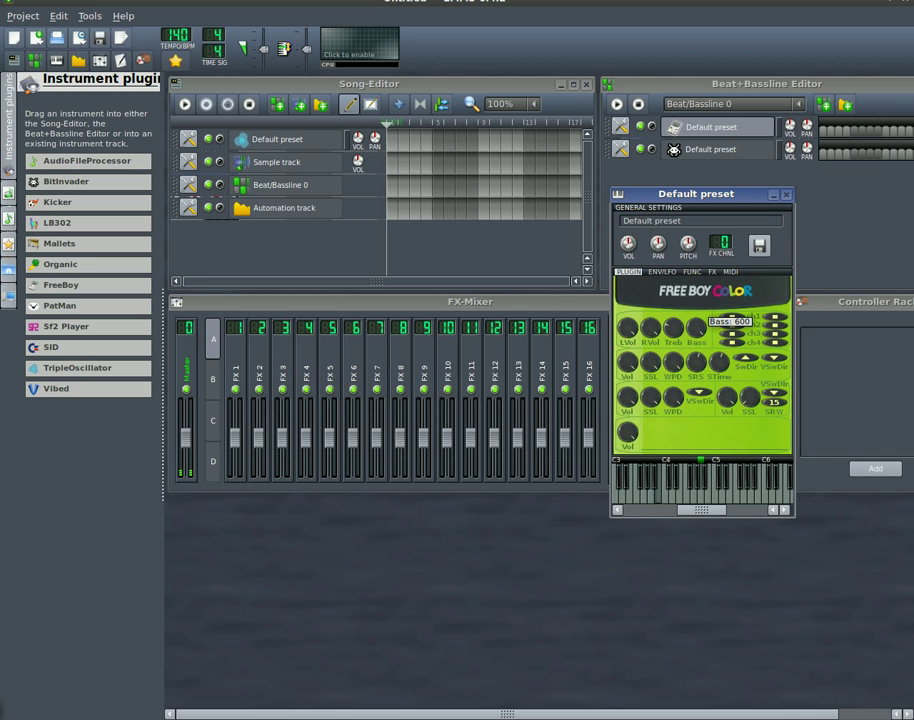
click(673, 329)
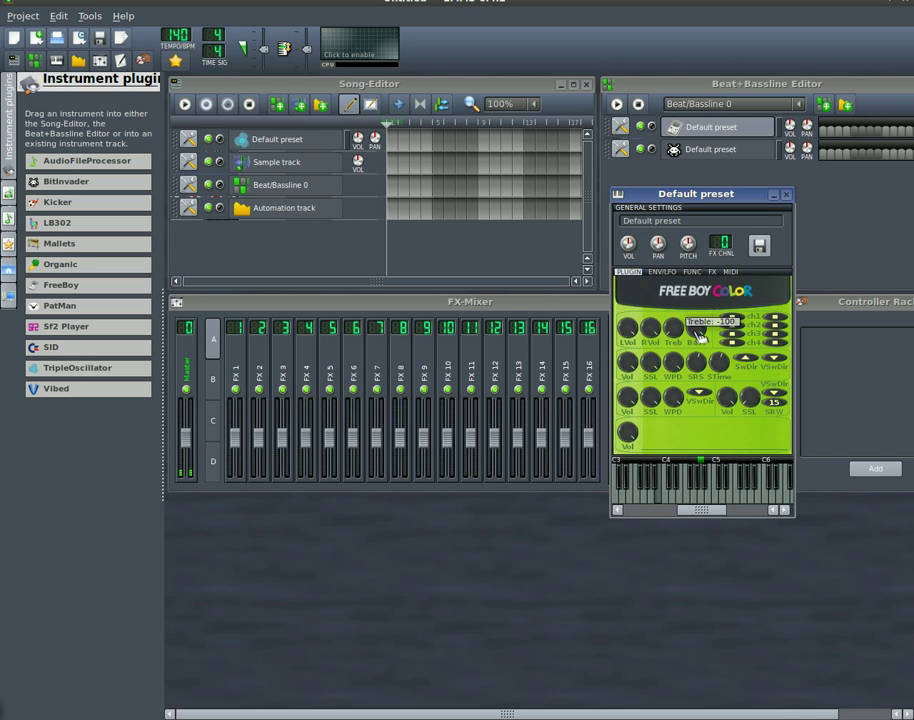
drag(673, 335, 673, 355)
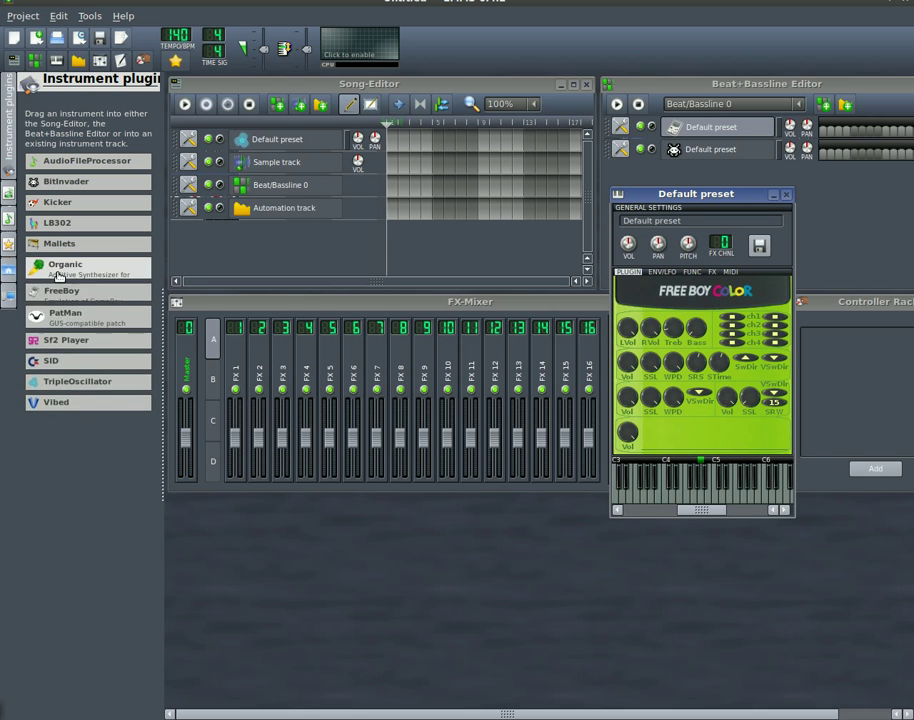
Step: Replace FreeBoy with the Organic synth on the first Default preset beat track
drag(60, 264, 665, 376)
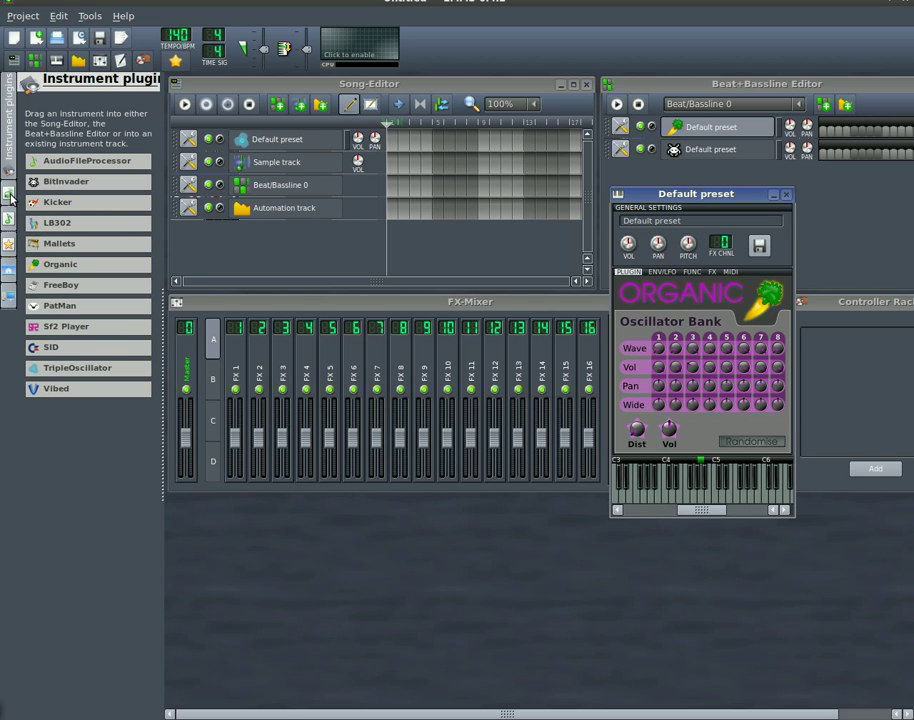
Step: Enable Major chord stacking and a Major arpeggio on the Organic track, then return to its oscillators
click(690, 273)
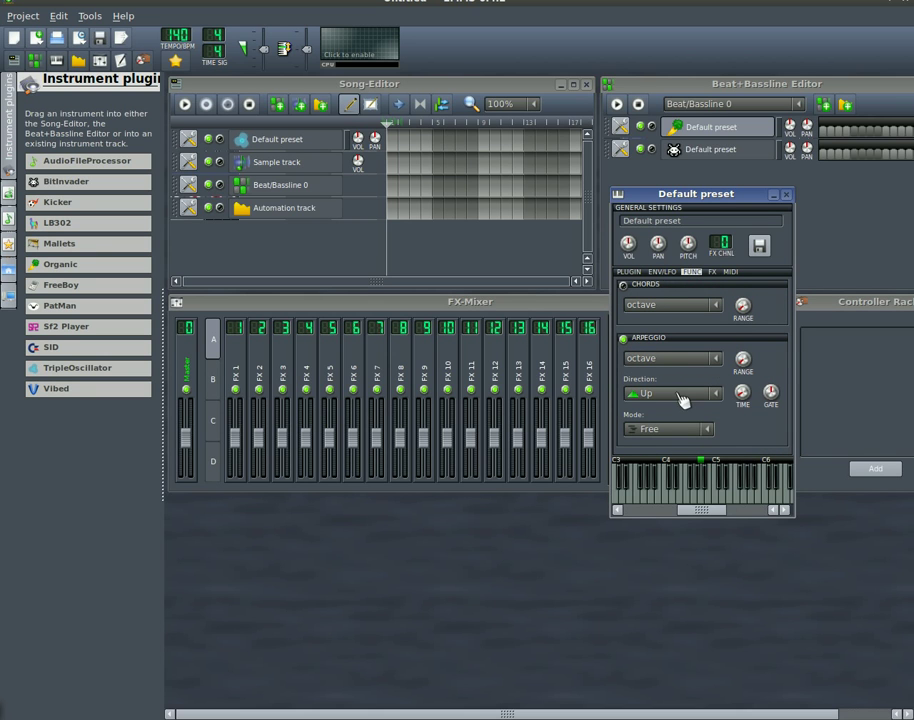
scroll(674, 366, down, 1)
click(625, 286)
click(631, 341)
scroll(708, 306, down, 1)
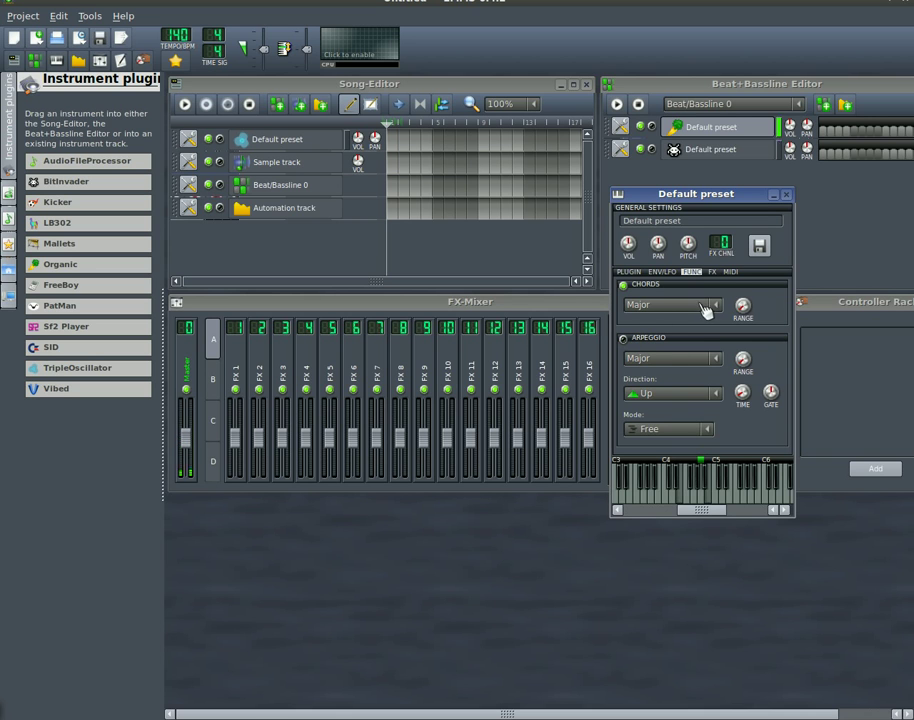
click(625, 340)
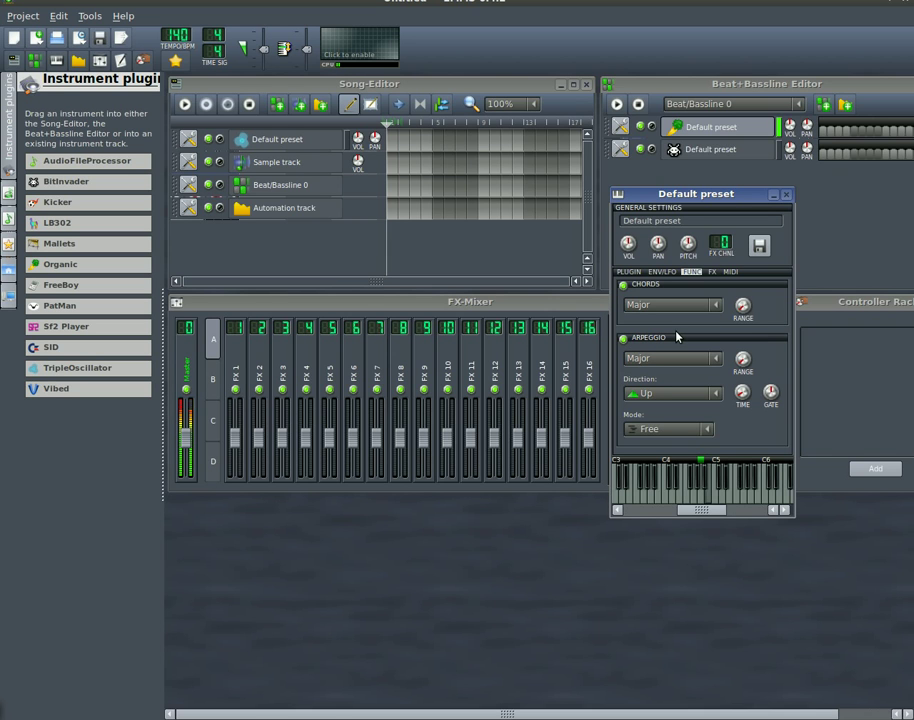
click(629, 272)
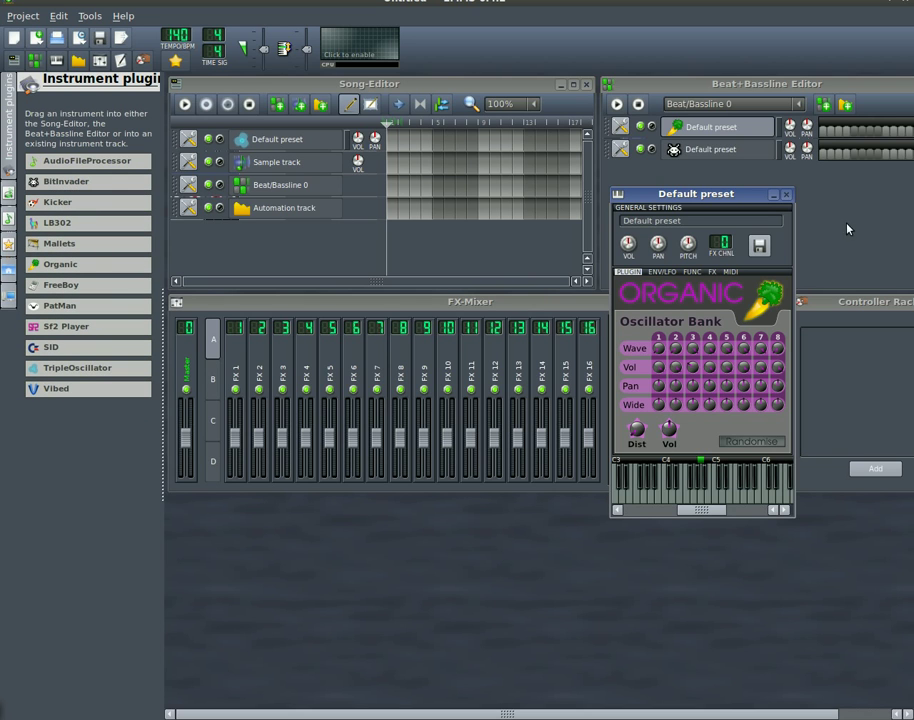
Step: Play a test note on the Organic synth and open its pattern in the Piano-Roll
click(673, 500)
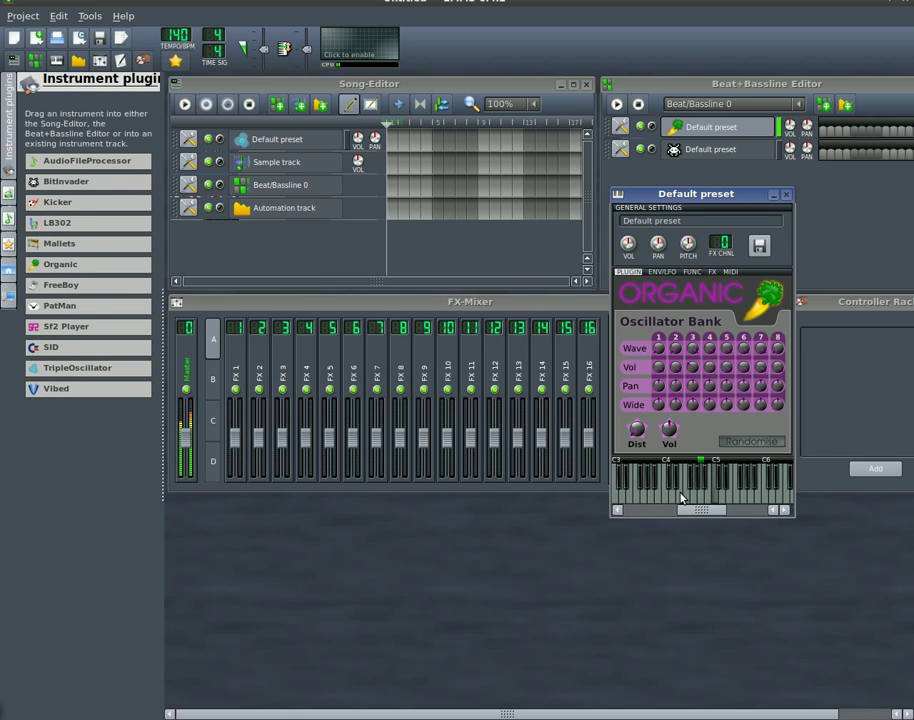
right_click(862, 150)
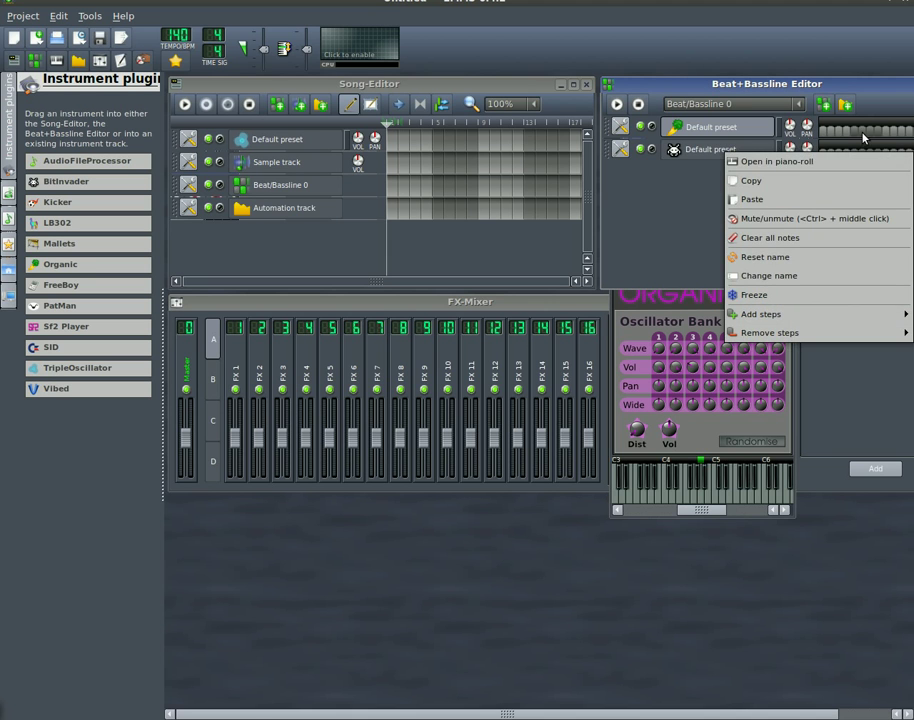
click(864, 137)
click(858, 142)
Step: Draw a note near C4 and a second, higher note after it
click(361, 359)
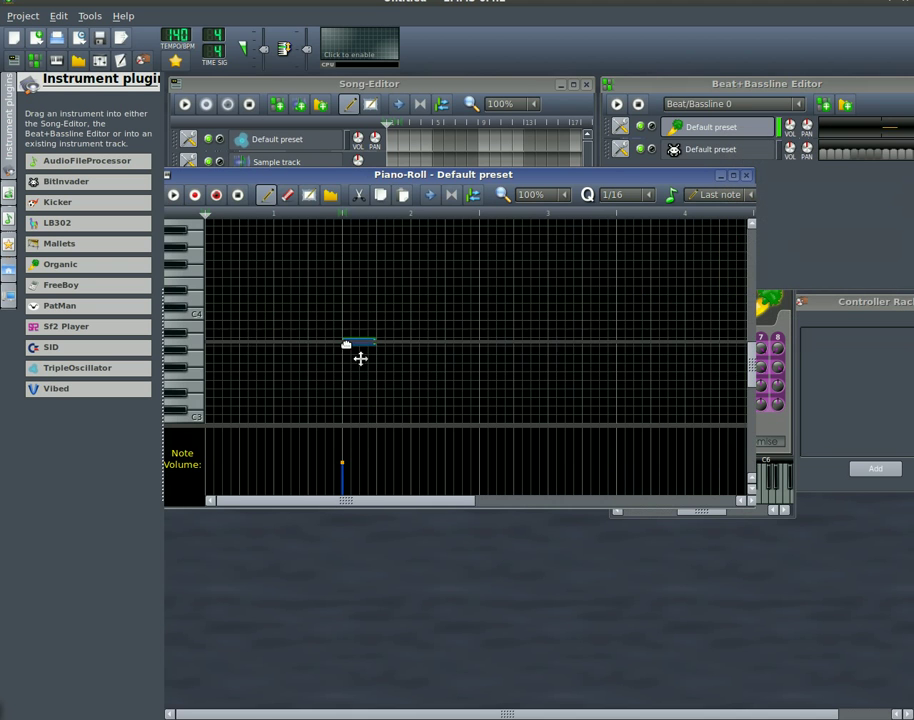
drag(361, 359, 360, 341)
drag(486, 306, 461, 304)
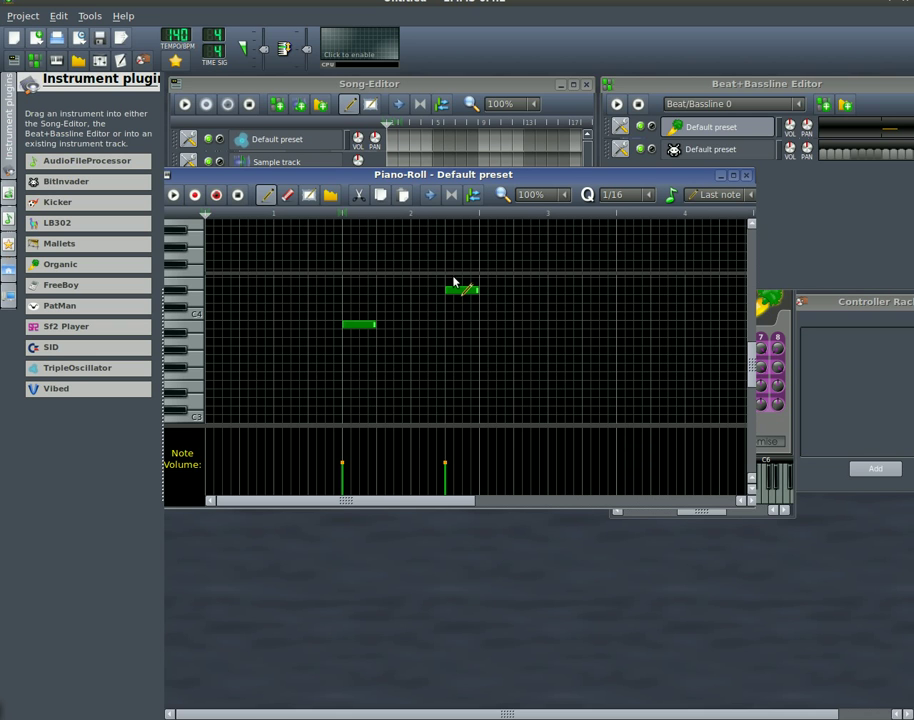
click(7, 172)
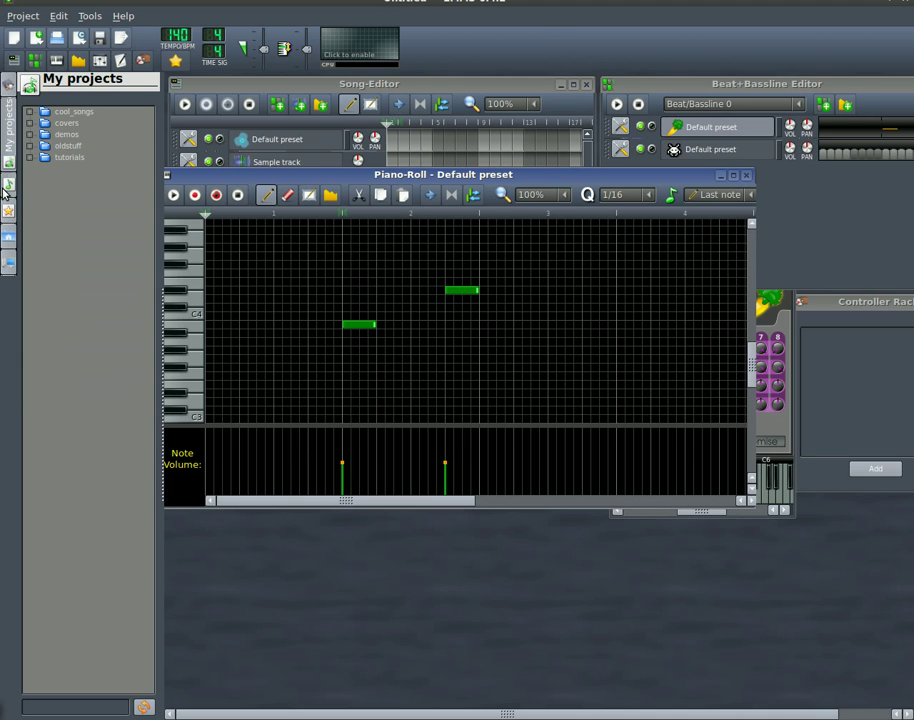
click(7, 167)
click(9, 136)
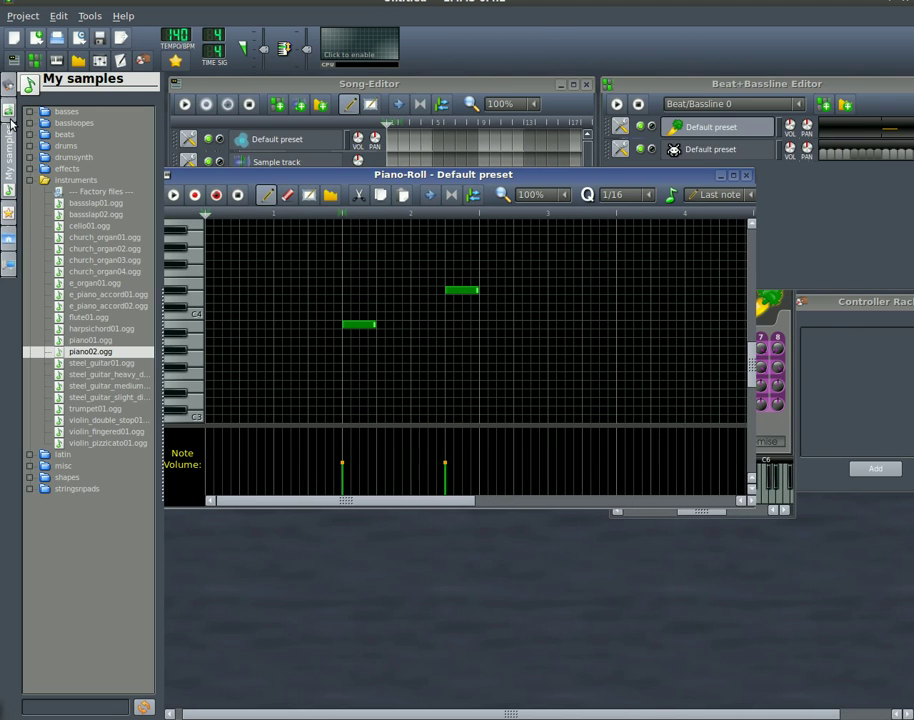
click(9, 113)
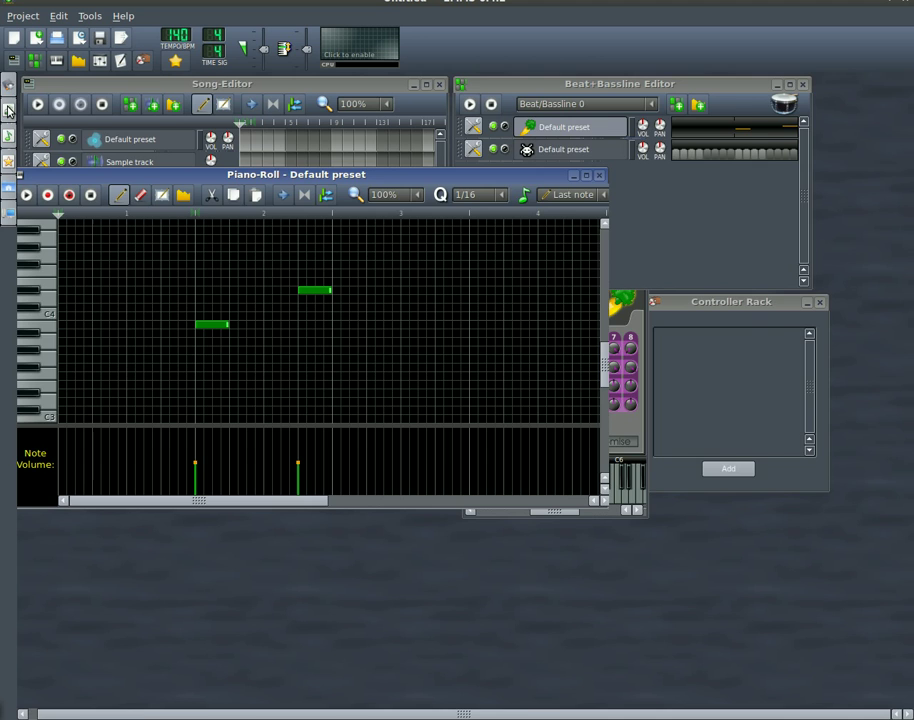
click(8, 87)
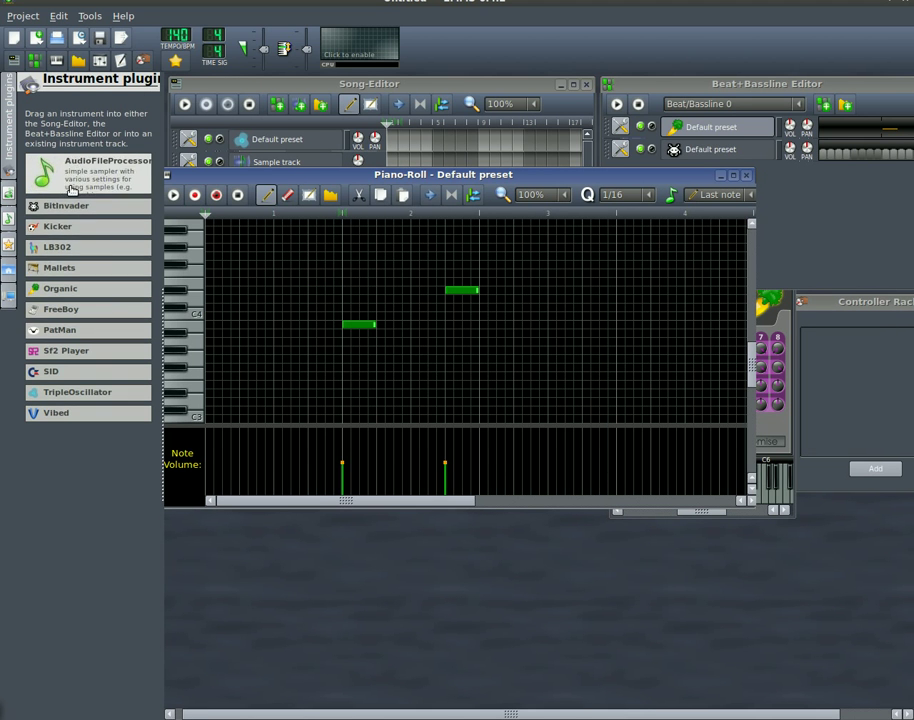
mouse_move(80, 380)
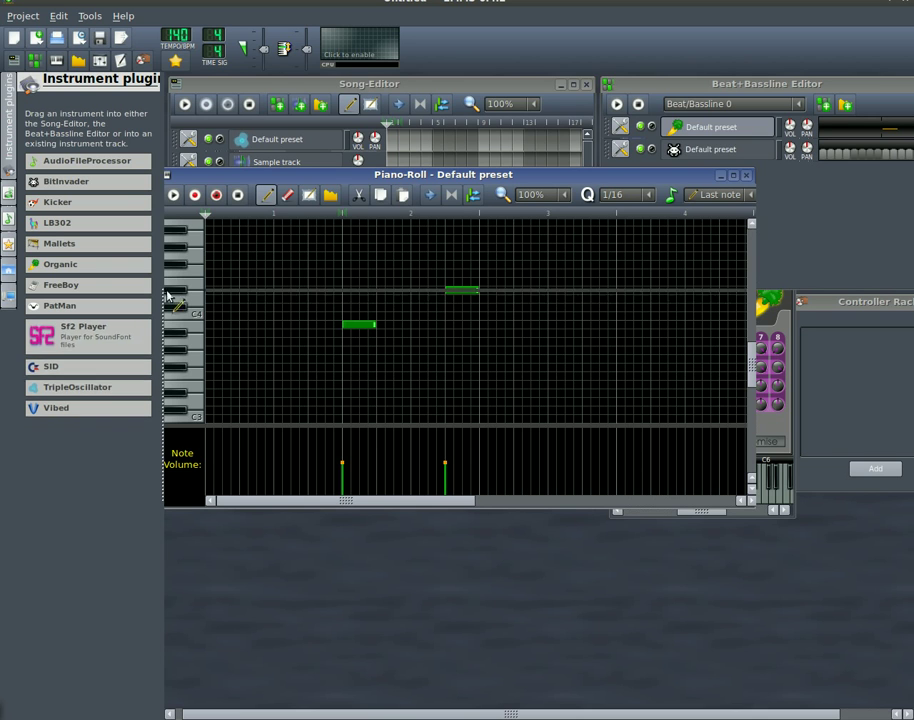
Step: Add a Kicker track to the Beat+Bassline Editor, switch on several beat steps, then stop playback
drag(79, 205, 810, 205)
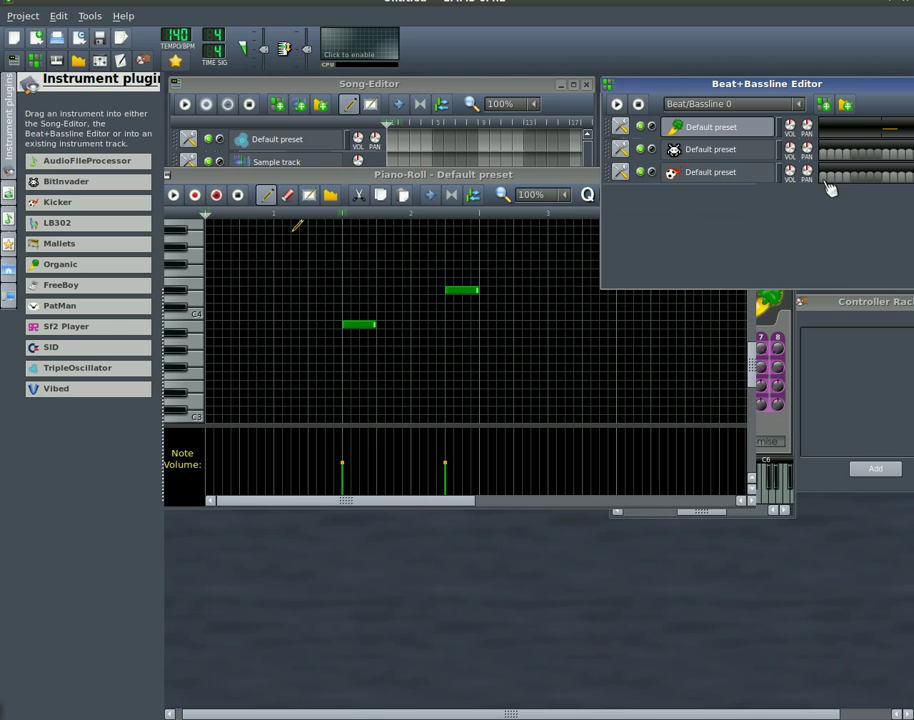
click(843, 178)
drag(822, 88, 609, 151)
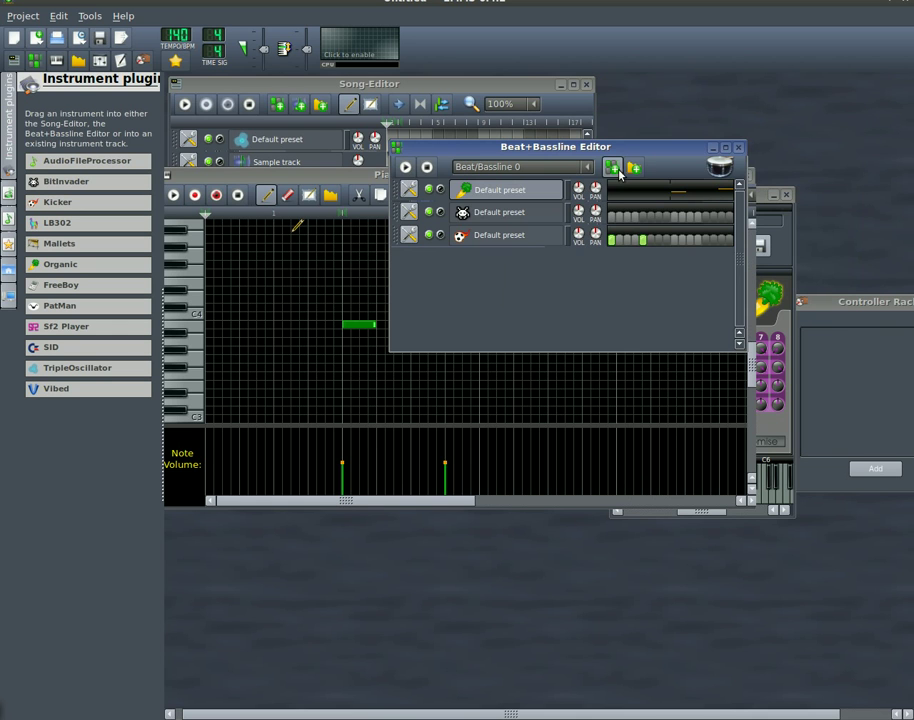
click(407, 168)
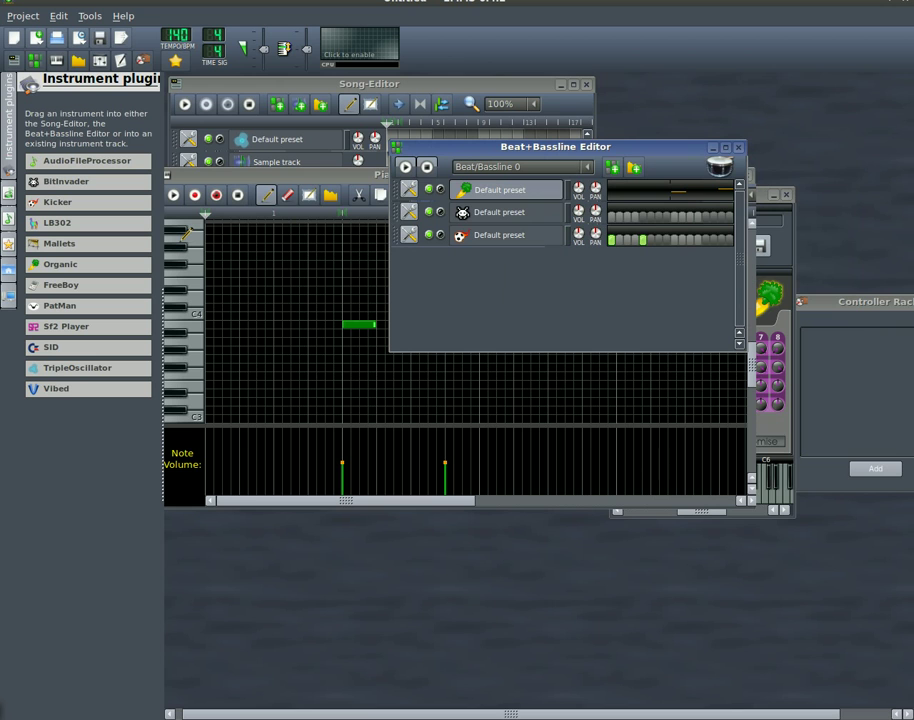